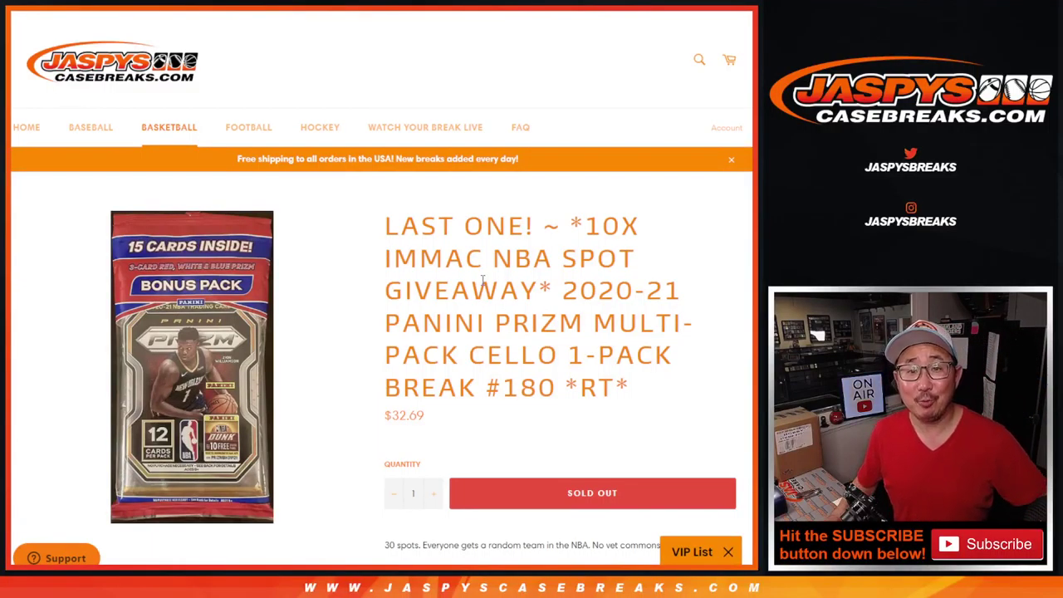
Highlight the year 2020-21, break #180 and 'LAST ONE!' in the product title.
{"action": "left_click_drag", "start_coordinate": [560, 288], "coordinate": [687, 301]}
{"action": "left_click", "coordinate": [687, 304]}
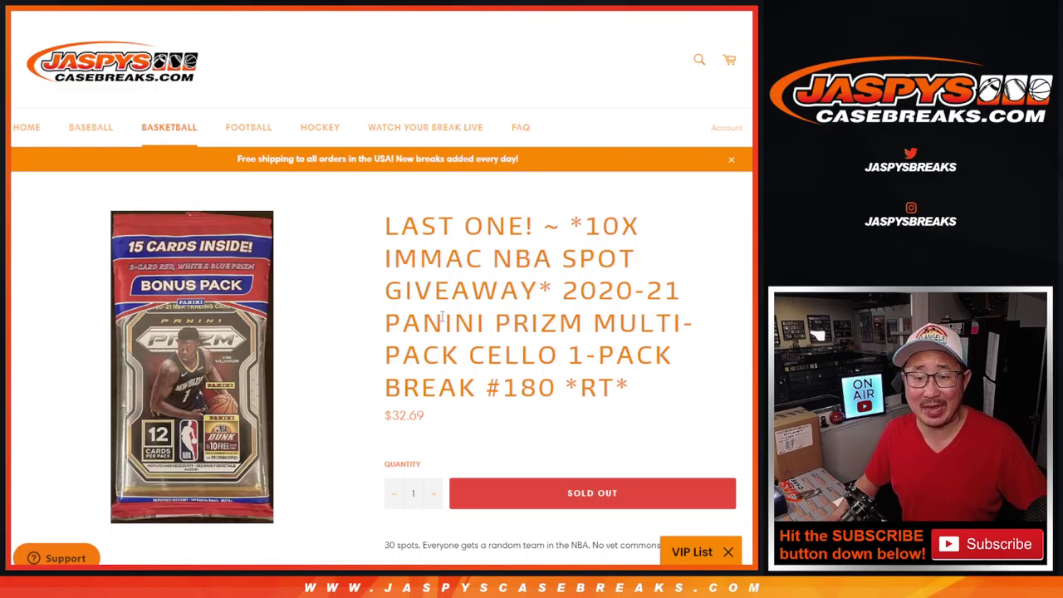
{"action": "left_click_drag", "start_coordinate": [478, 378], "coordinate": [605, 388]}
{"action": "left_click", "coordinate": [605, 387]}
{"action": "left_click_drag", "start_coordinate": [538, 224], "coordinate": [408, 224]}
{"action": "left_click", "coordinate": [410, 222]}
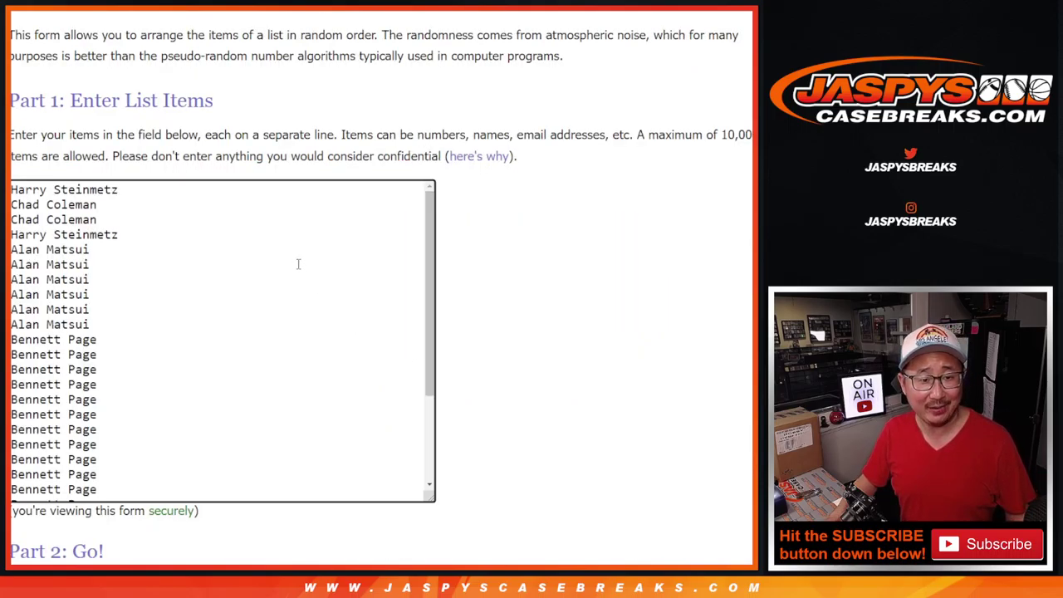
Scroll through the buyer and team lists on RANDOM.ORG to review them.
{"action": "scroll", "coordinate": [301, 290], "scroll_direction": "down", "scroll_amount": 3}
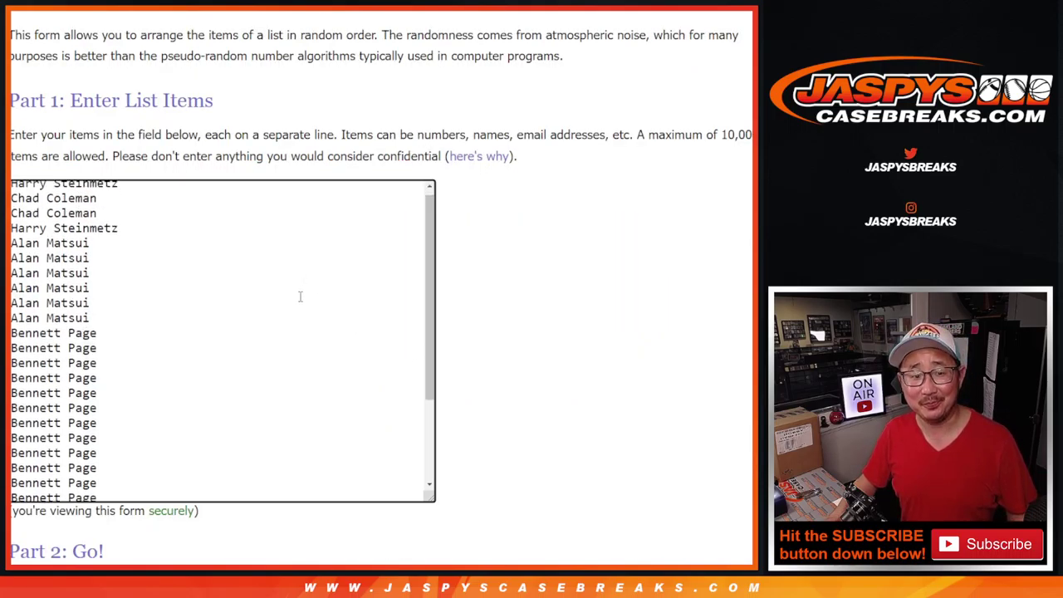
{"action": "scroll", "coordinate": [301, 297], "scroll_direction": "up", "scroll_amount": 2}
{"action": "scroll", "coordinate": [301, 297], "scroll_direction": "down", "scroll_amount": 2}
{"action": "scroll", "coordinate": [301, 297], "scroll_direction": "up", "scroll_amount": 2}
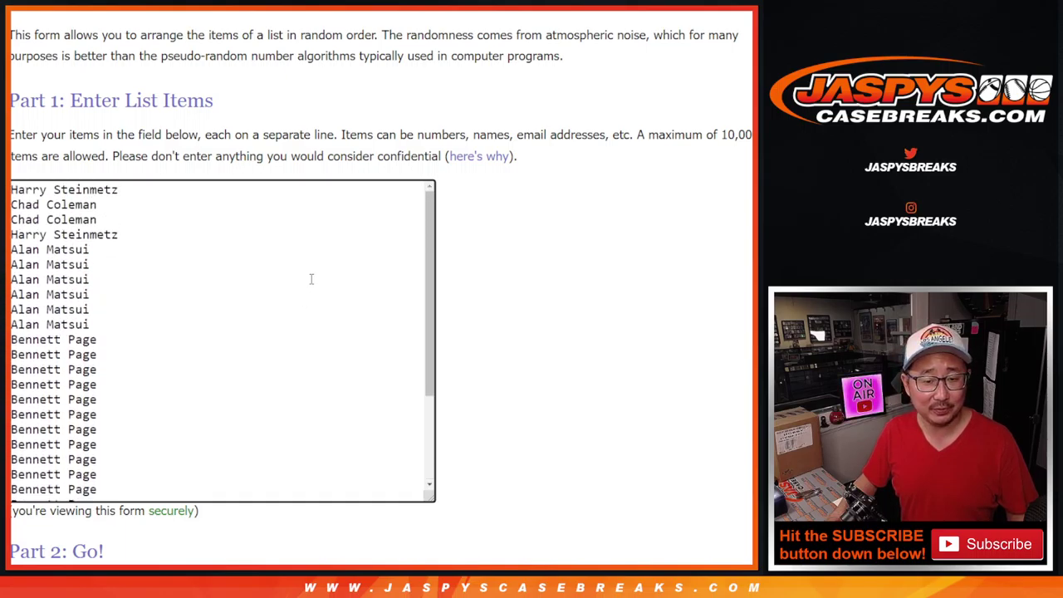
{"action": "scroll", "coordinate": [309, 313], "scroll_direction": "down", "scroll_amount": 3}
{"action": "scroll", "coordinate": [308, 310], "scroll_direction": "up", "scroll_amount": 3}
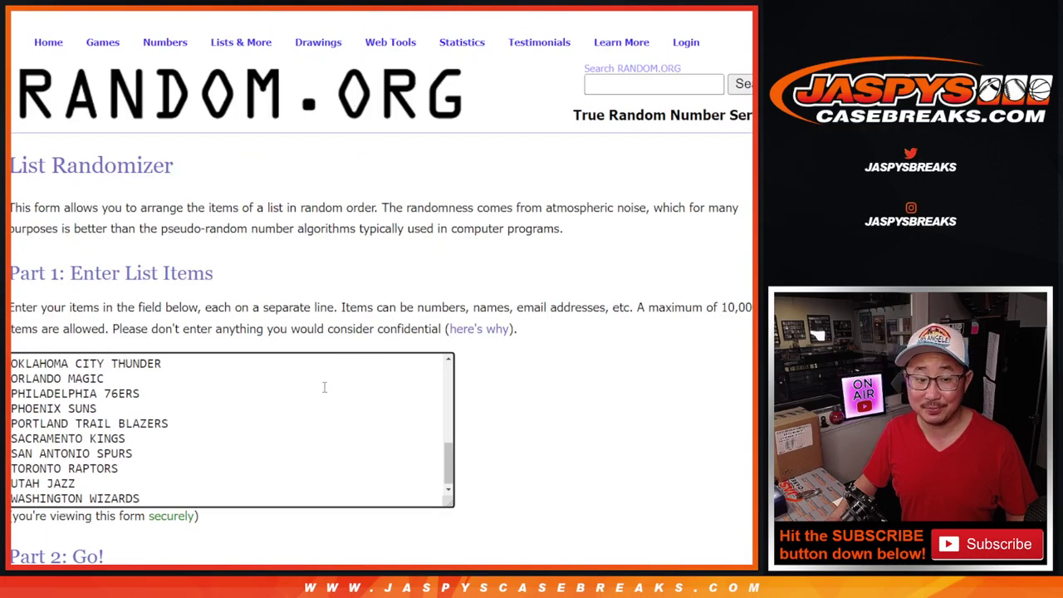
{"action": "scroll", "coordinate": [344, 415], "scroll_direction": "up", "scroll_amount": 6}
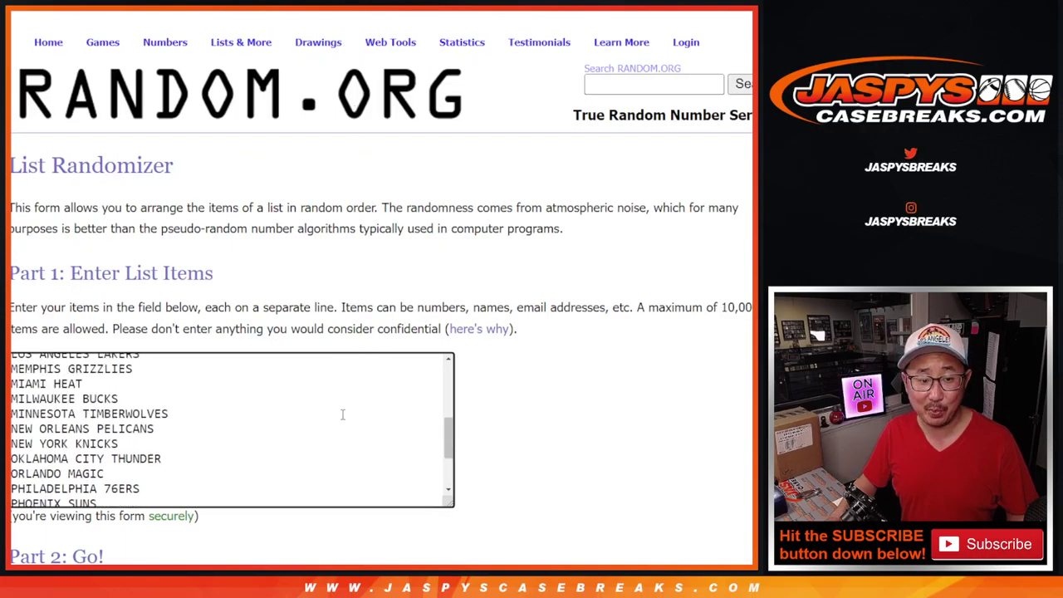
{"action": "scroll", "coordinate": [515, 407], "scroll_direction": "down", "scroll_amount": 2}
{"action": "scroll", "coordinate": [290, 274], "scroll_direction": "down", "scroll_amount": 7}
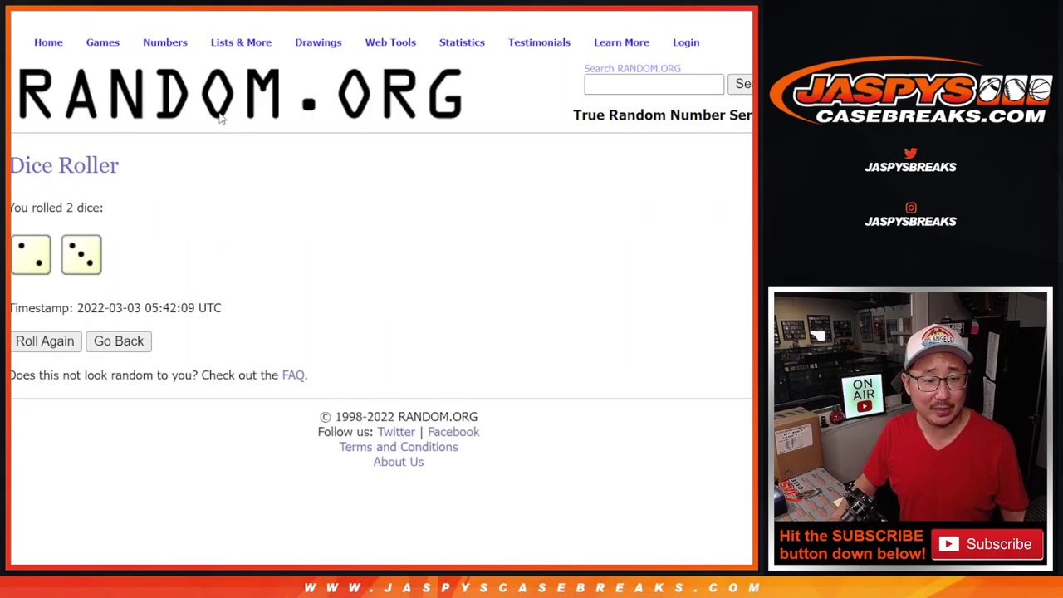
Shuffle the buyer list five times in the List Randomizer.
{"action": "key", "text": "ctrl+Tab"}
{"action": "scroll", "coordinate": [614, 320], "scroll_direction": "down", "scroll_amount": 3}
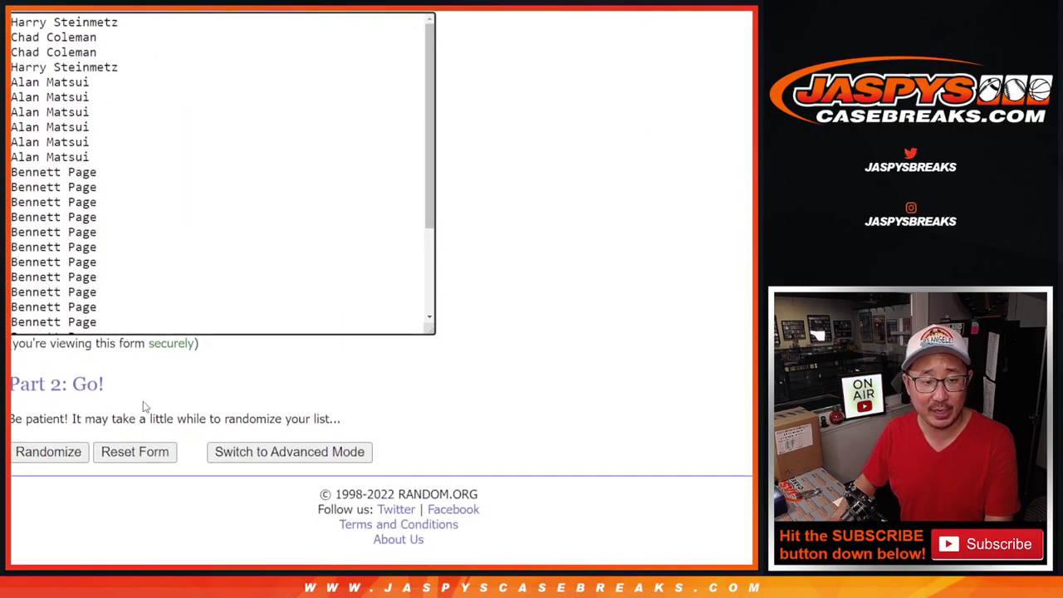
{"action": "left_click", "coordinate": [48, 451]}
{"action": "scroll", "coordinate": [25, 451], "scroll_direction": "down", "scroll_amount": 4}
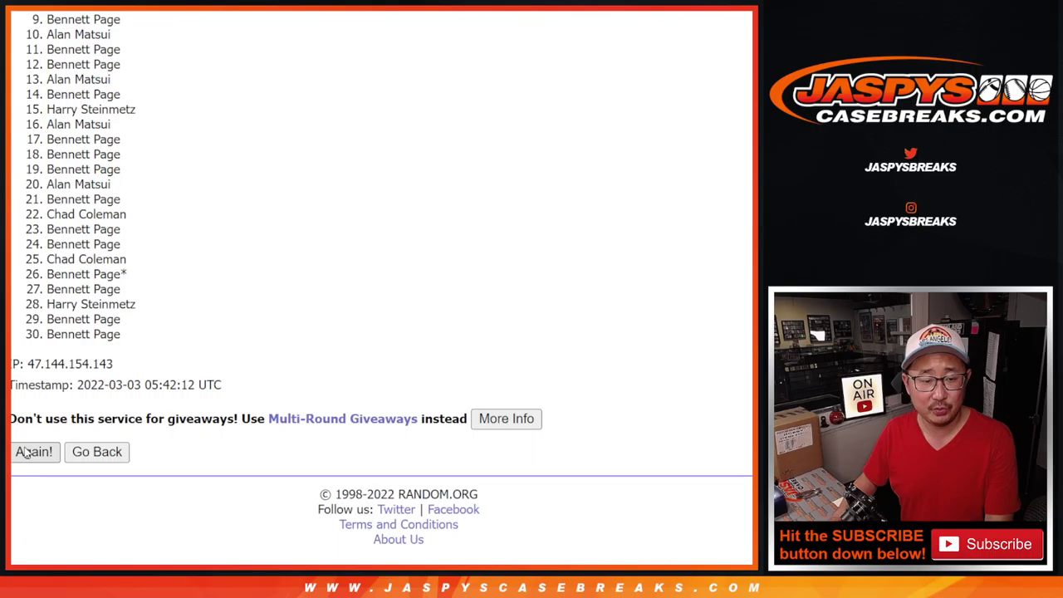
{"action": "left_click", "coordinate": [25, 451]}
{"action": "scroll", "coordinate": [25, 451], "scroll_direction": "down", "scroll_amount": 5}
{"action": "left_click", "coordinate": [25, 451]}
{"action": "scroll", "coordinate": [24, 451], "scroll_direction": "down", "scroll_amount": 5}
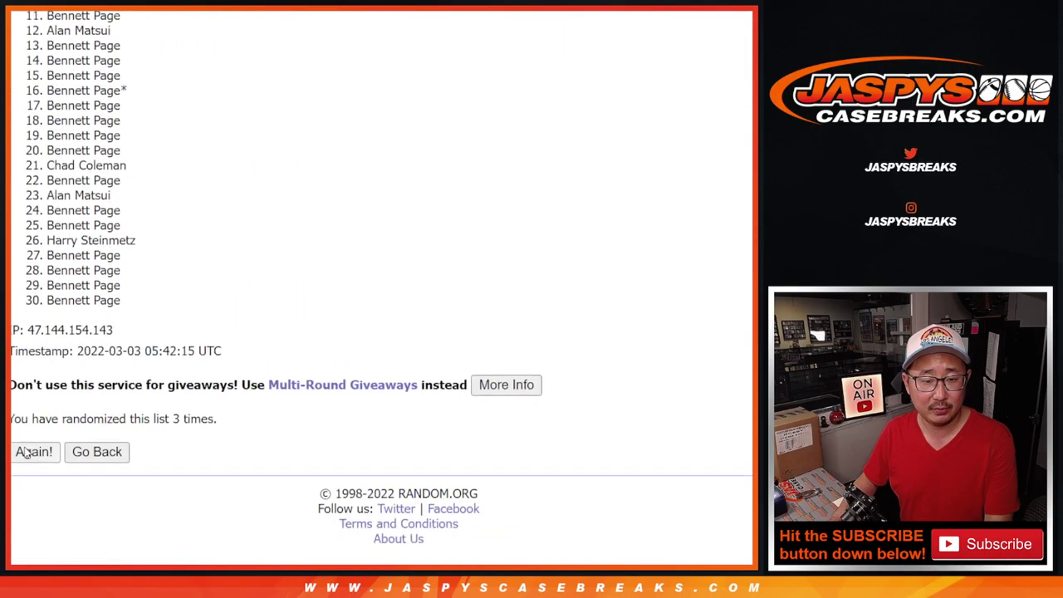
{"action": "left_click", "coordinate": [27, 451]}
{"action": "scroll", "coordinate": [87, 392], "scroll_direction": "down", "scroll_amount": 5}
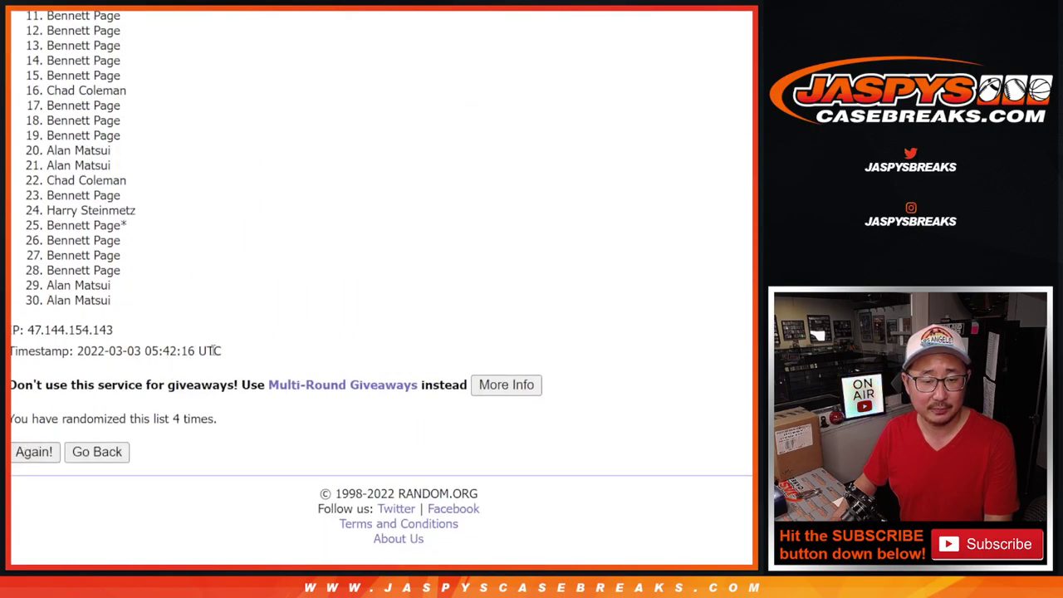
{"action": "left_click", "coordinate": [32, 451]}
Select the final shuffled order of the 30 buyer names.
{"action": "scroll", "coordinate": [194, 355], "scroll_direction": "down", "scroll_amount": 5}
{"action": "scroll", "coordinate": [195, 355], "scroll_direction": "up", "scroll_amount": 1}
{"action": "scroll", "coordinate": [76, 71], "scroll_direction": "up", "scroll_amount": 1}
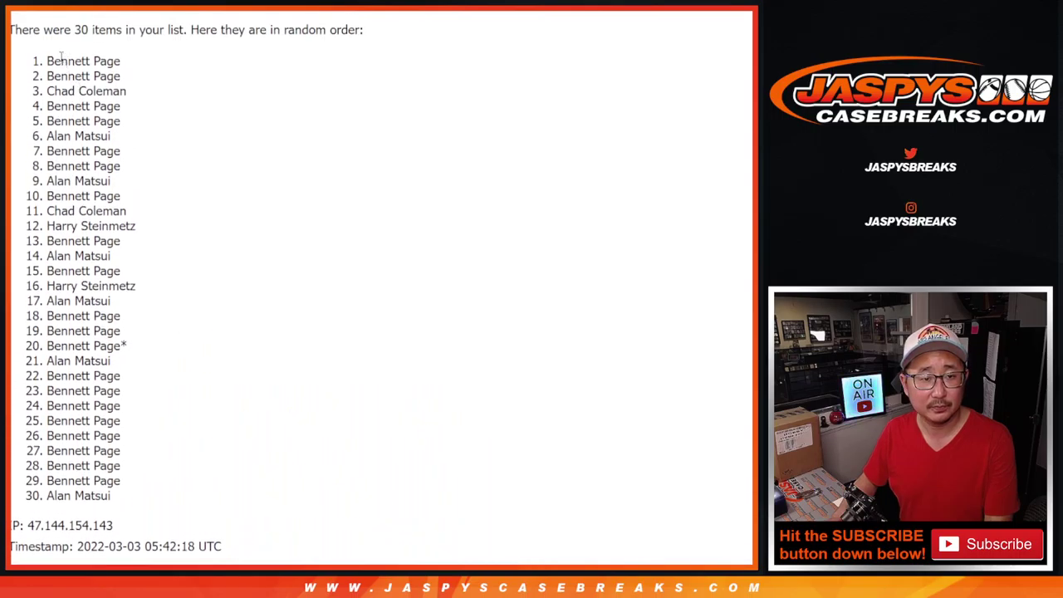
{"action": "mouse_move", "coordinate": [48, 61]}
{"action": "left_mouse_down"}
{"action": "mouse_move", "coordinate": [154, 349]}
{"action": "mouse_move", "coordinate": [142, 496]}
{"action": "left_mouse_up"}
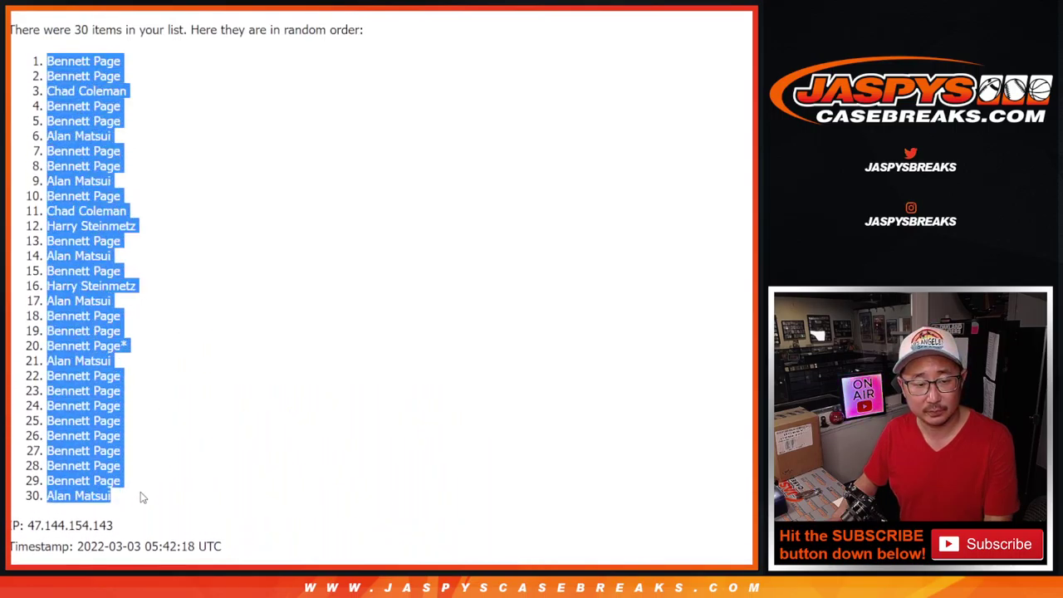
{"action": "scroll", "coordinate": [158, 440], "scroll_direction": "down", "scroll_amount": 2}
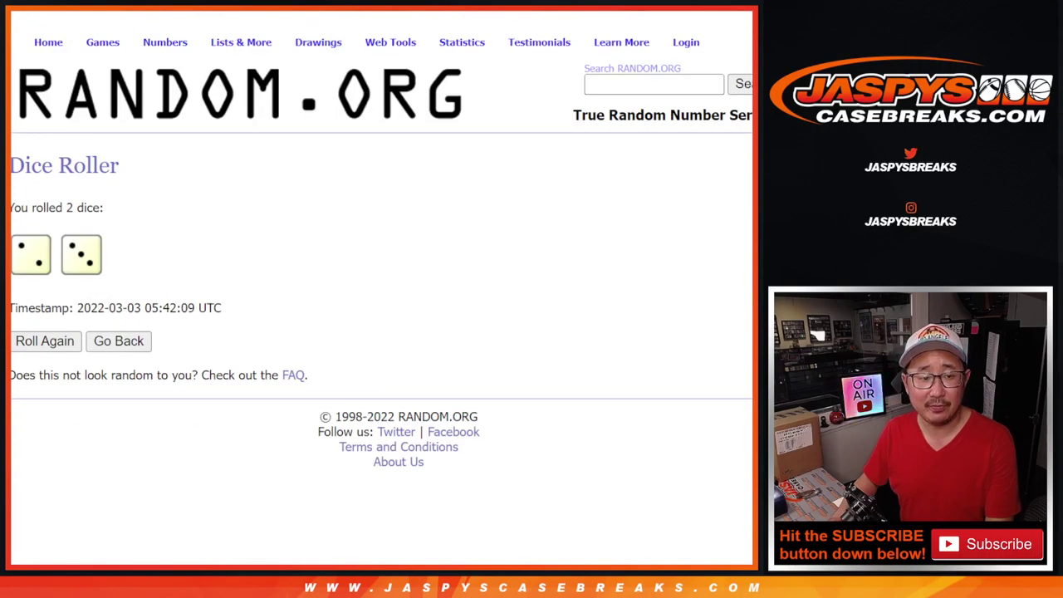
Select and copy all 30 randomized team names.
{"action": "scroll", "coordinate": [240, 308], "scroll_direction": "down", "scroll_amount": 5}
{"action": "scroll", "coordinate": [178, 380], "scroll_direction": "up", "scroll_amount": 5}
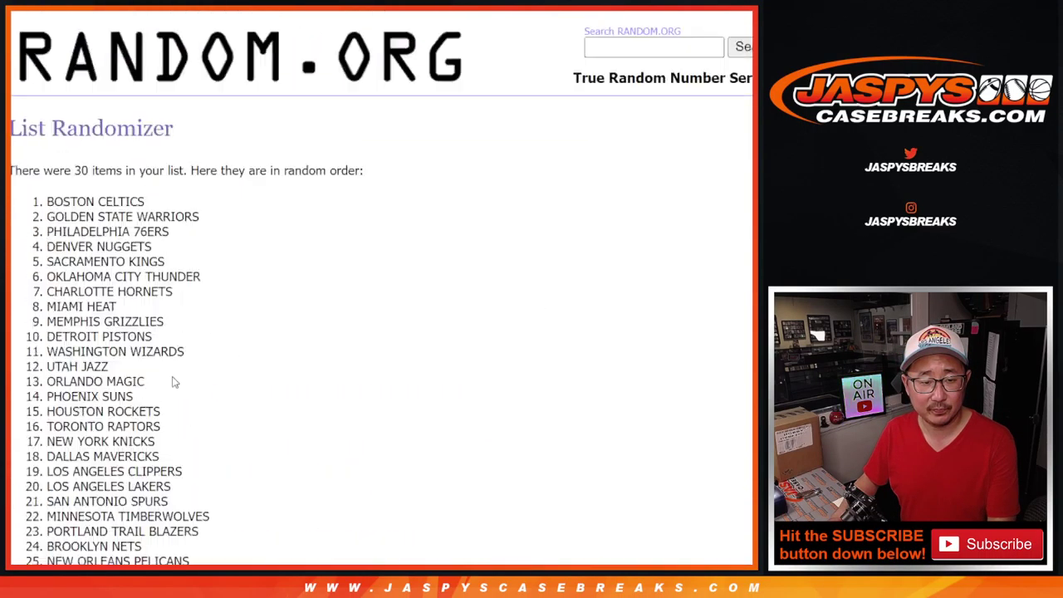
{"action": "mouse_move", "coordinate": [47, 238]}
{"action": "left_mouse_down"}
{"action": "mouse_move", "coordinate": [225, 418]}
{"action": "mouse_move", "coordinate": [199, 301]}
{"action": "left_mouse_up"}
{"action": "key", "text": "ctrl+c"}
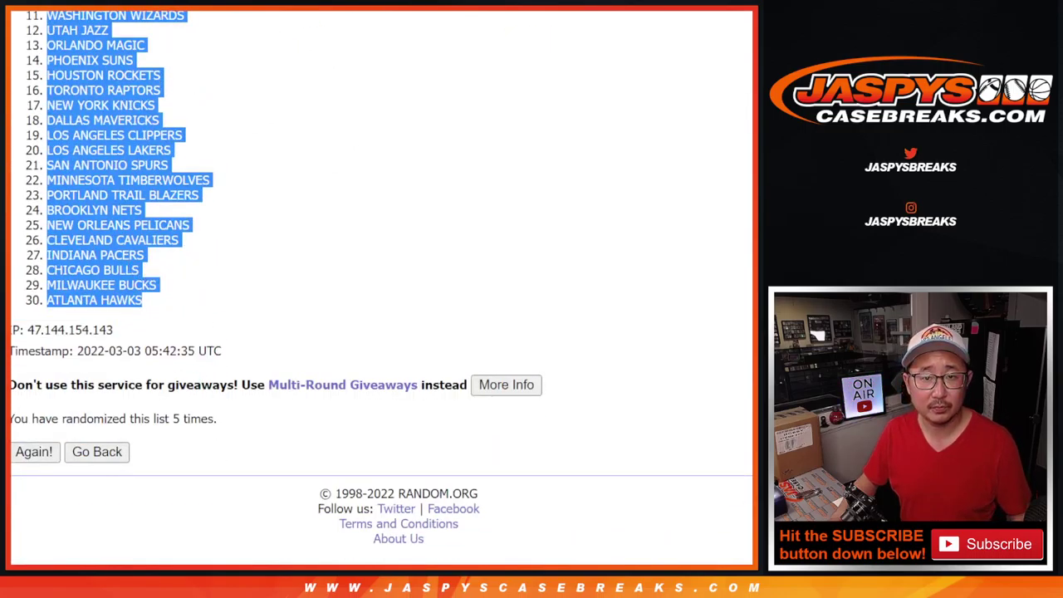
{"action": "key", "text": "alt+Tab"}
Paste the teams into column B from B1 and set the whole sheet to Questrial, size 12.
{"action": "left_click", "coordinate": [156, 117]}
{"action": "key", "text": "ctrl+v"}
{"action": "left_click", "coordinate": [25, 101]}
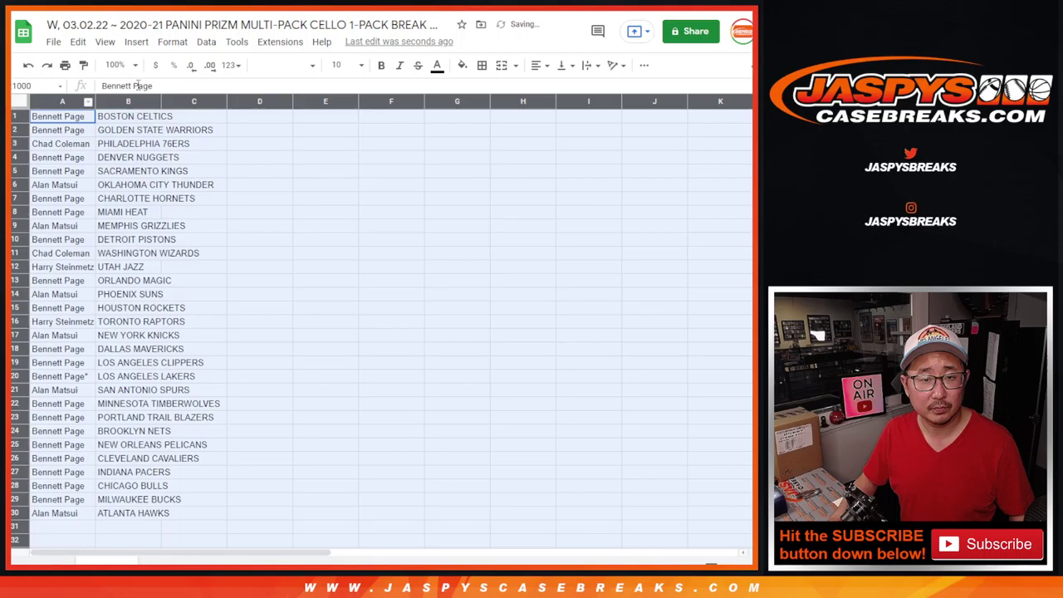
{"action": "left_click", "coordinate": [283, 65]}
{"action": "left_click", "coordinate": [304, 196]}
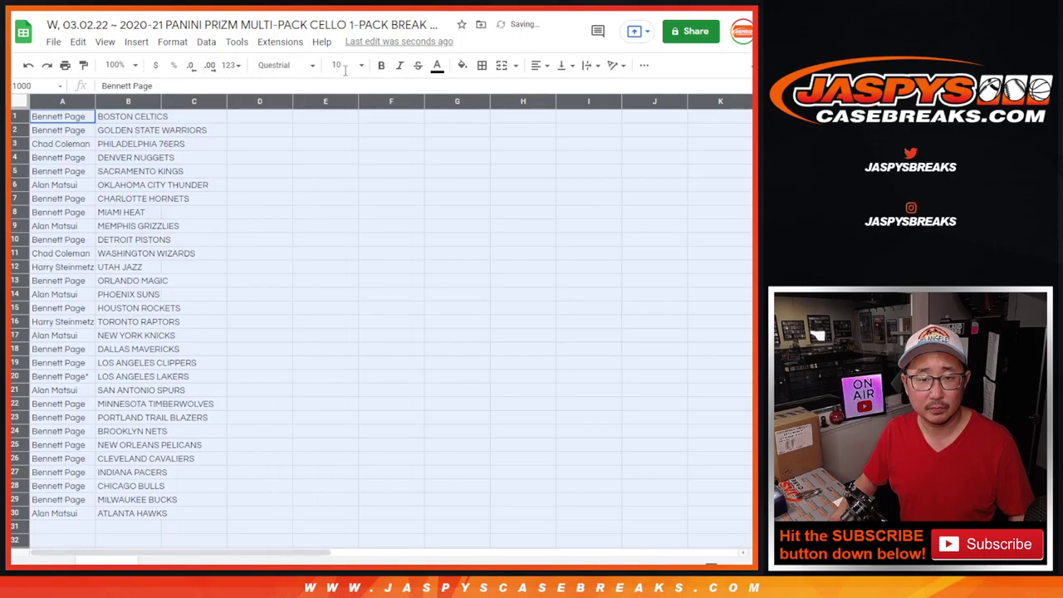
{"action": "left_click", "coordinate": [337, 65]}
{"action": "type", "text": "12"}
{"action": "key", "text": "Return"}
Auto-fit columns A and B, checking rows 1–30 at 150% zoom before returning to 90%.
{"action": "left_click", "coordinate": [120, 65]}
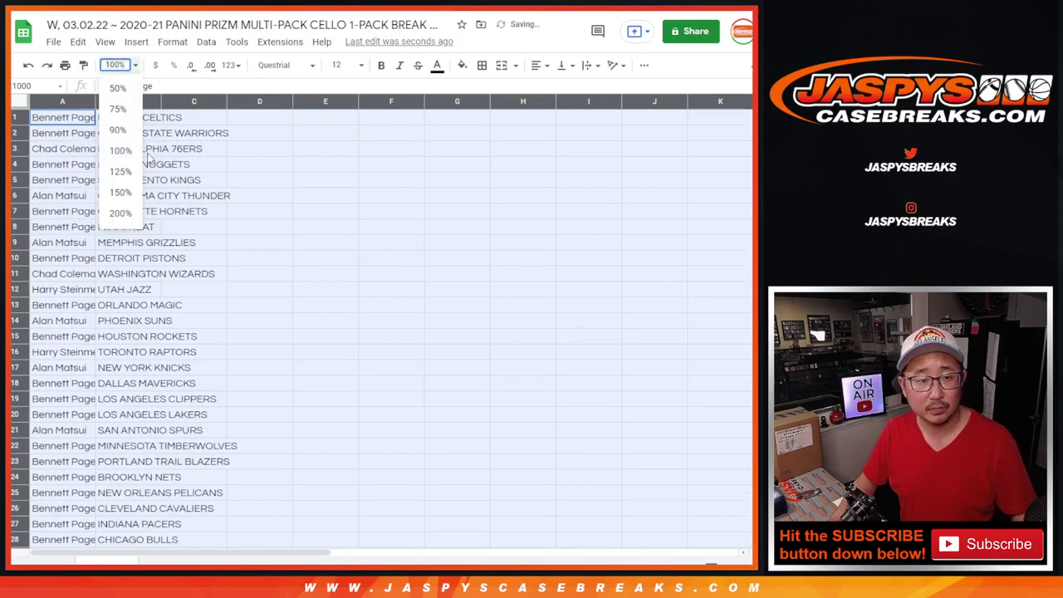
{"action": "left_click", "coordinate": [124, 191]}
{"action": "double_click", "coordinate": [141, 103]}
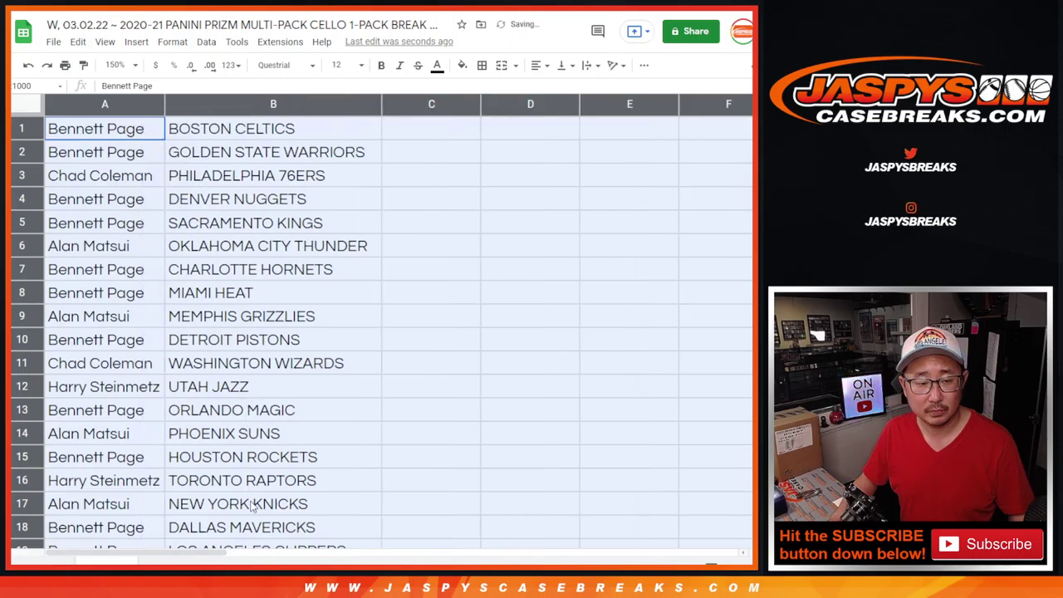
{"action": "left_click", "coordinate": [250, 466], "text": "shift"}
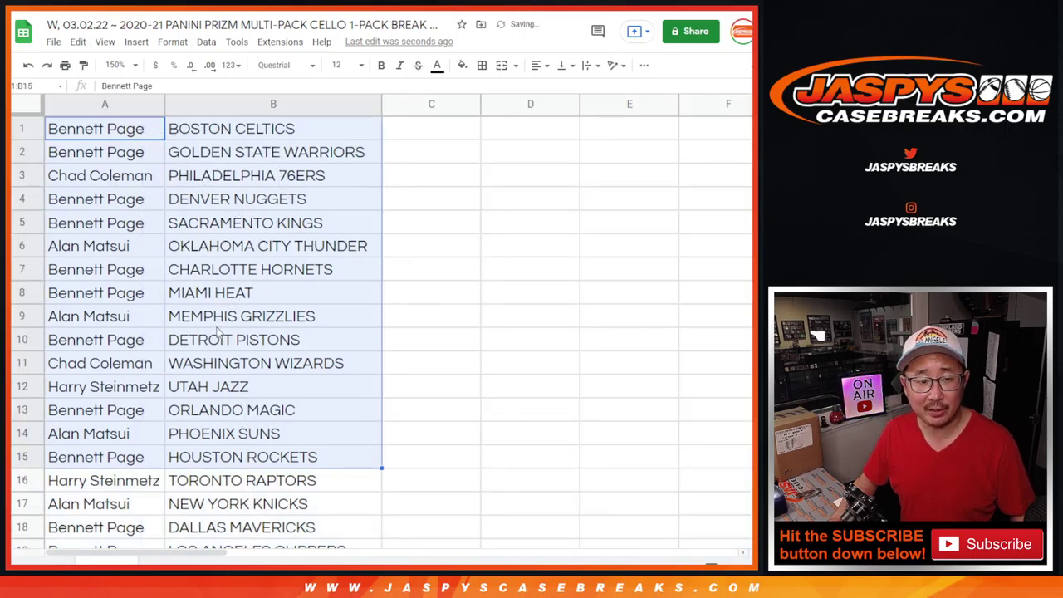
{"action": "scroll", "coordinate": [236, 471], "scroll_direction": "down", "scroll_amount": 5}
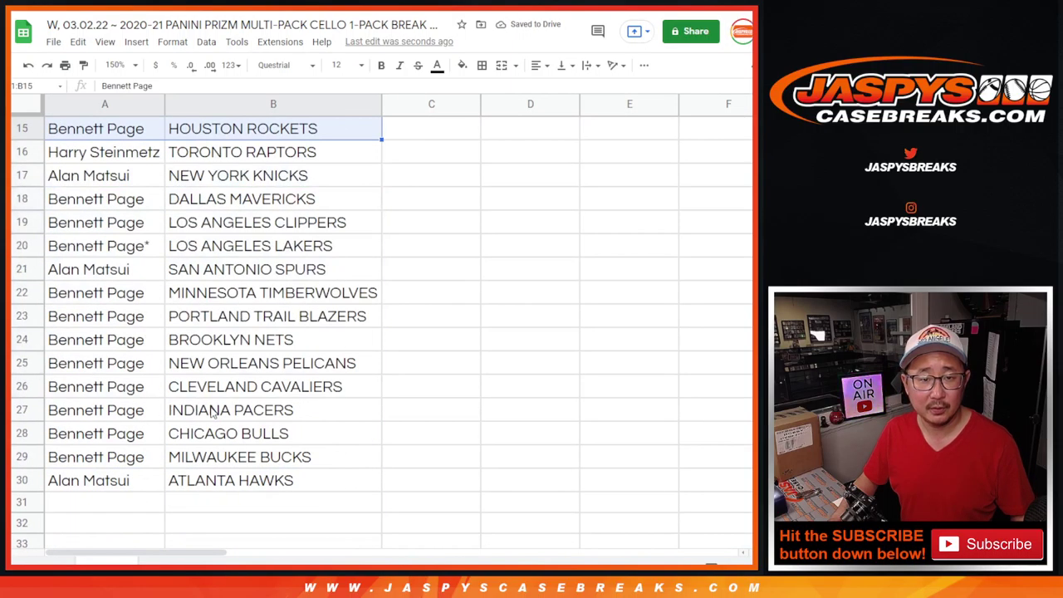
{"action": "left_click", "coordinate": [110, 158]}
{"action": "left_click", "coordinate": [241, 486], "text": "shift"}
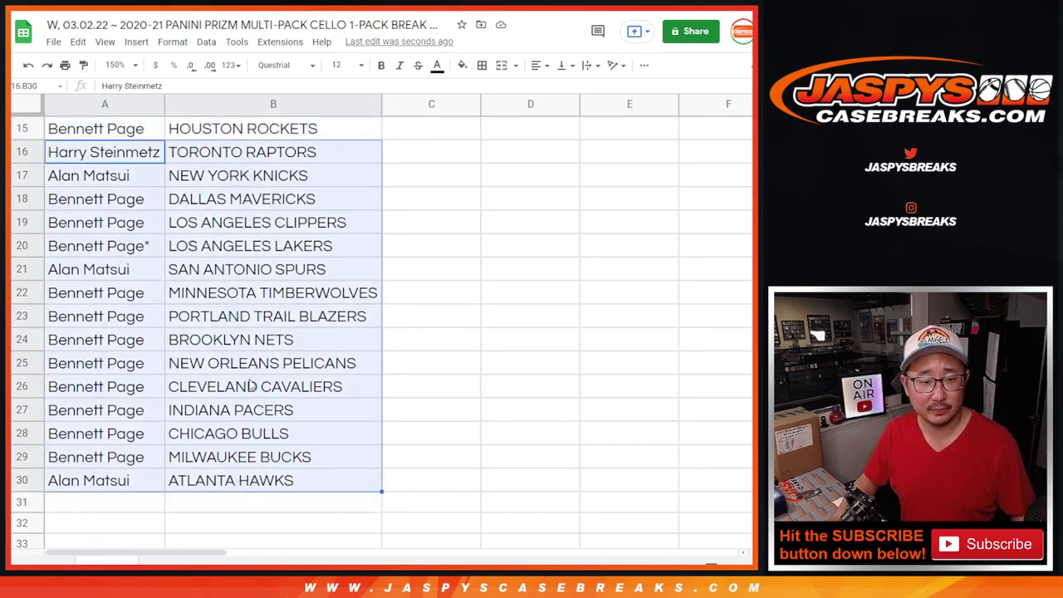
{"action": "scroll", "coordinate": [252, 387], "scroll_direction": "up", "scroll_amount": 5}
{"action": "left_click", "coordinate": [116, 65]}
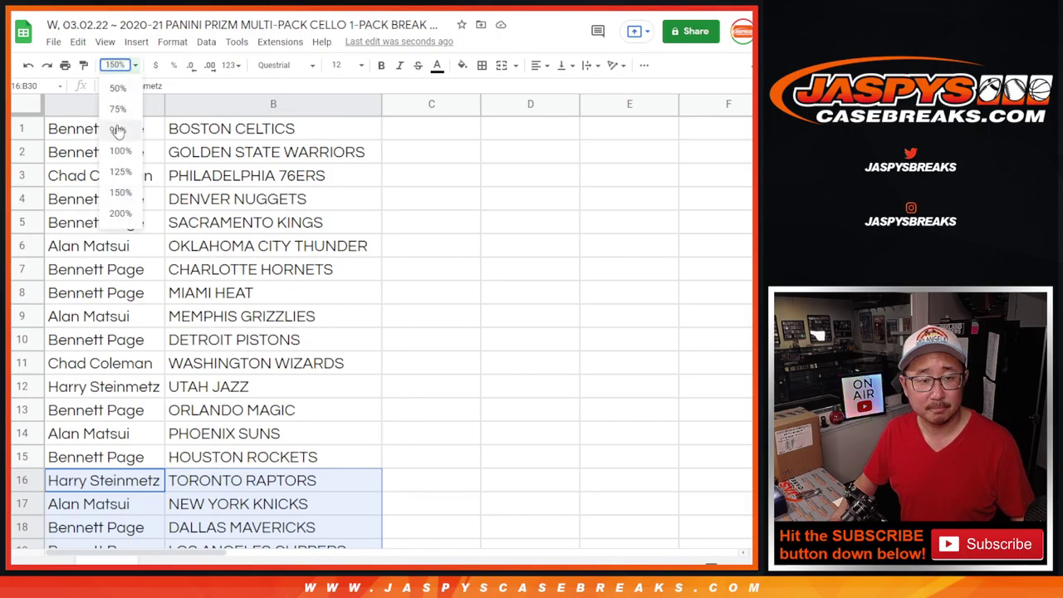
{"action": "left_click", "coordinate": [116, 131]}
Sort the sheet A to Z by team in column B and select the filled list.
{"action": "right_click", "coordinate": [143, 100]}
{"action": "left_click", "coordinate": [190, 344]}
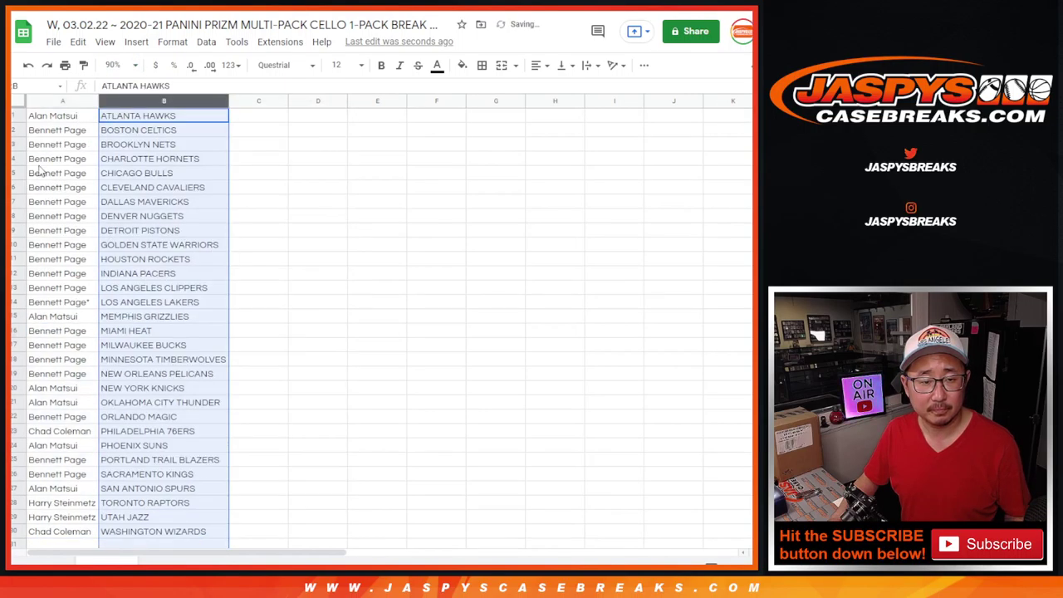
{"action": "left_click", "coordinate": [38, 160]}
{"action": "key", "text": "ctrl+a"}
Apply All borders to the list and print it in portrait with the workbook title.
{"action": "left_click", "coordinate": [483, 66]}
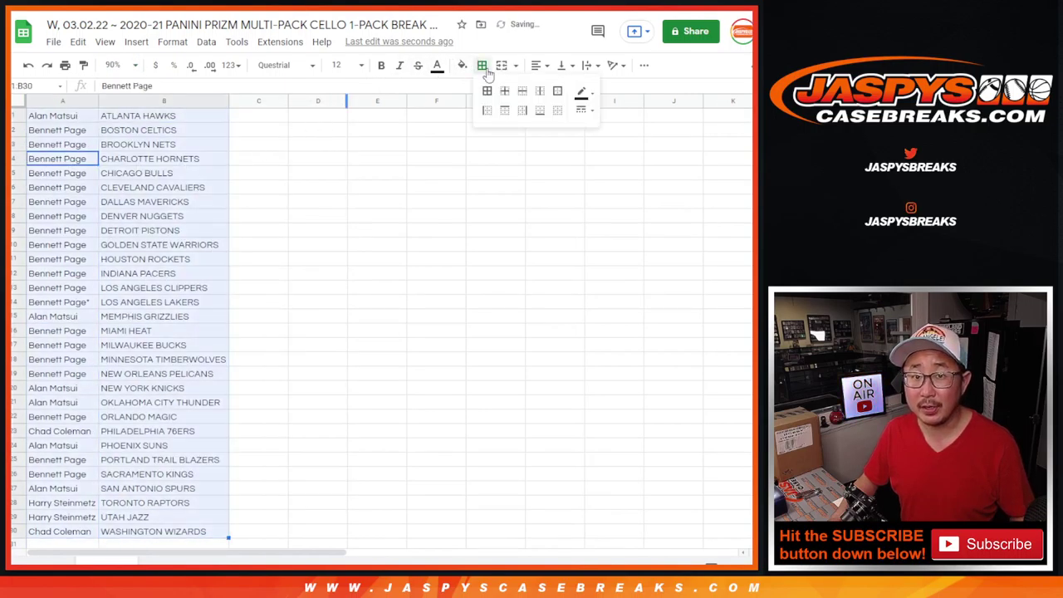
{"action": "left_click", "coordinate": [487, 91]}
{"action": "left_click", "coordinate": [65, 65]}
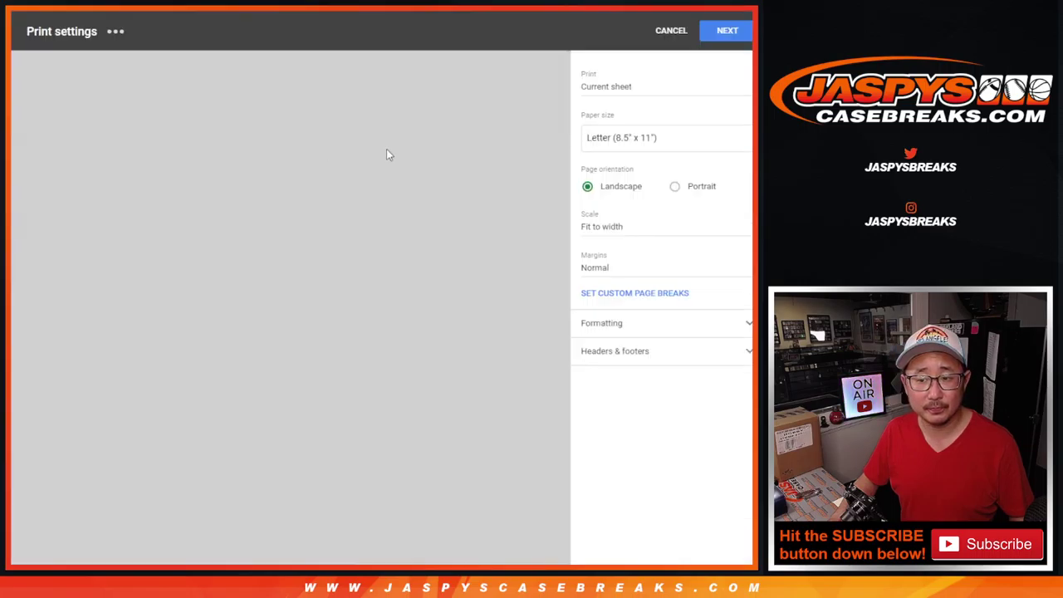
{"action": "left_click", "coordinate": [690, 186]}
{"action": "left_click", "coordinate": [645, 352]}
{"action": "left_click", "coordinate": [624, 407]}
{"action": "left_click", "coordinate": [727, 31]}
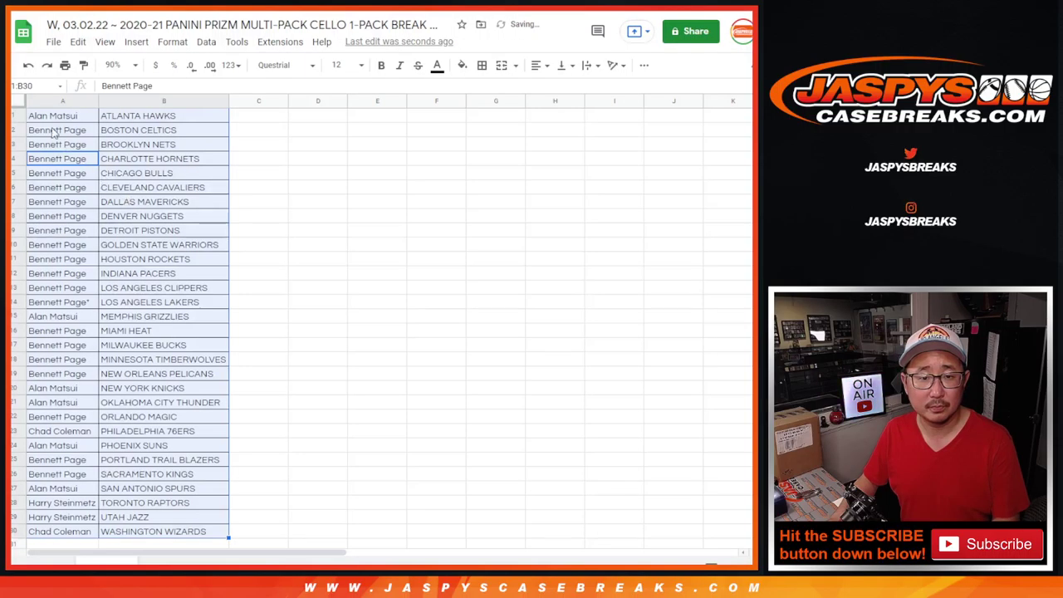
{"action": "key", "text": "Return"}
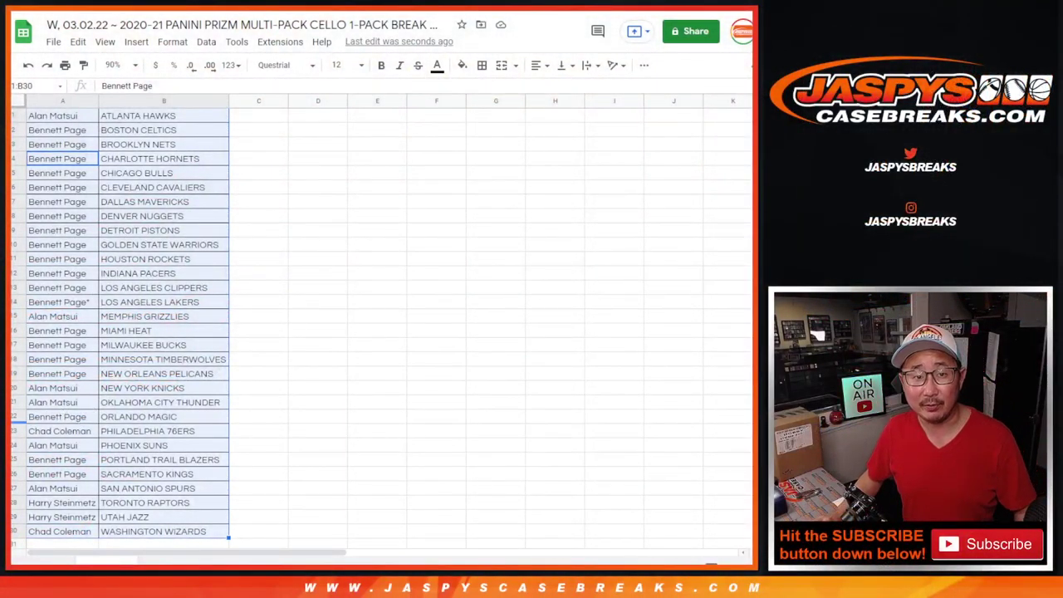
Return to cell A1 and select the buyer names in column A.
{"action": "key", "text": "ctrl+Home"}
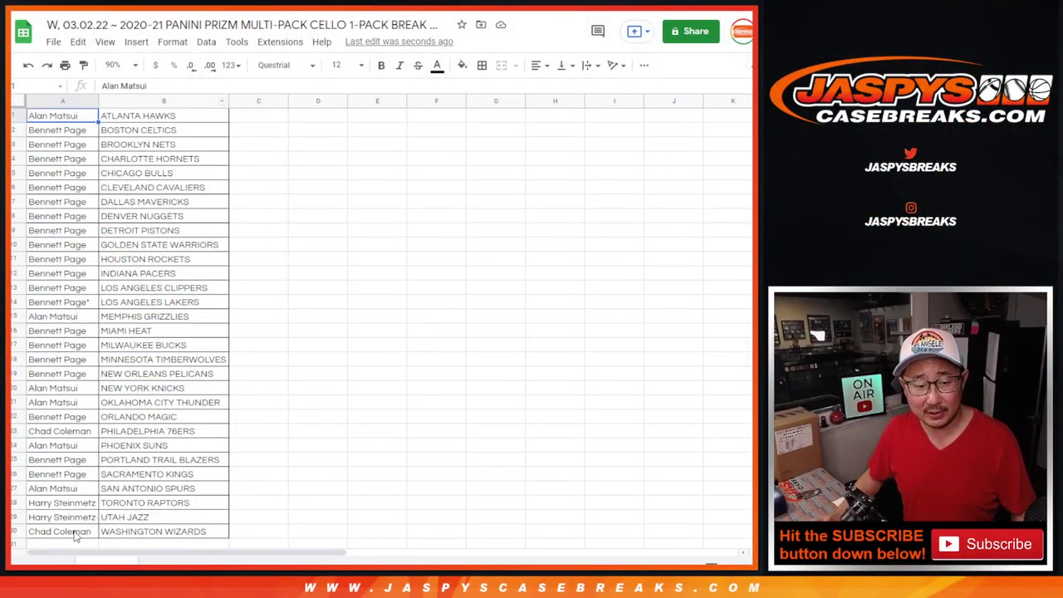
{"action": "left_click", "coordinate": [74, 532], "text": "shift"}
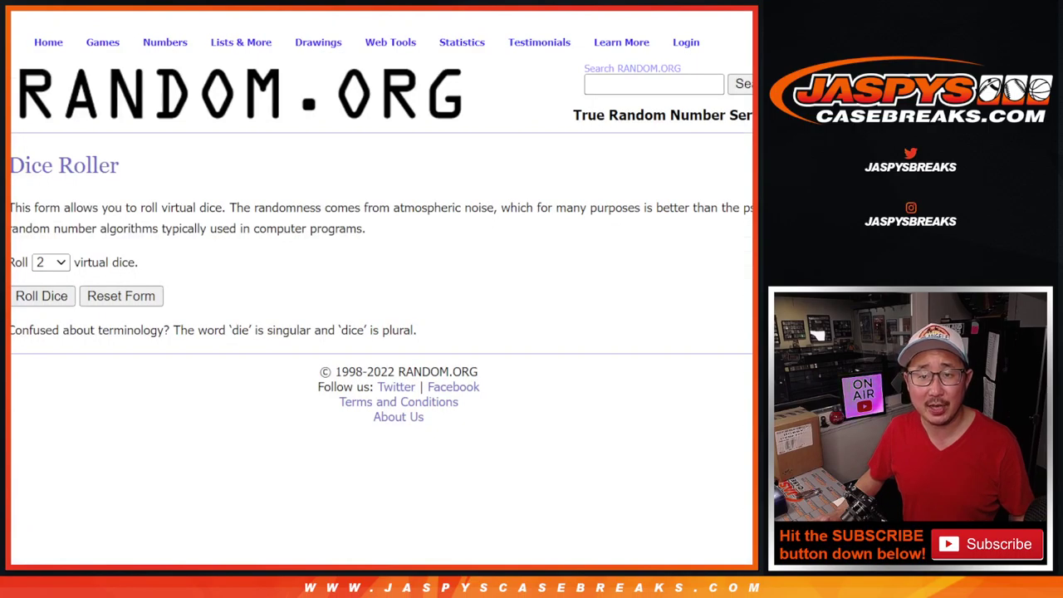
Paste the 30 buyer names into the List Randomizer box.
{"action": "key", "text": "ctrl+v"}
{"action": "scroll", "coordinate": [340, 449], "scroll_direction": "up", "scroll_amount": 5}
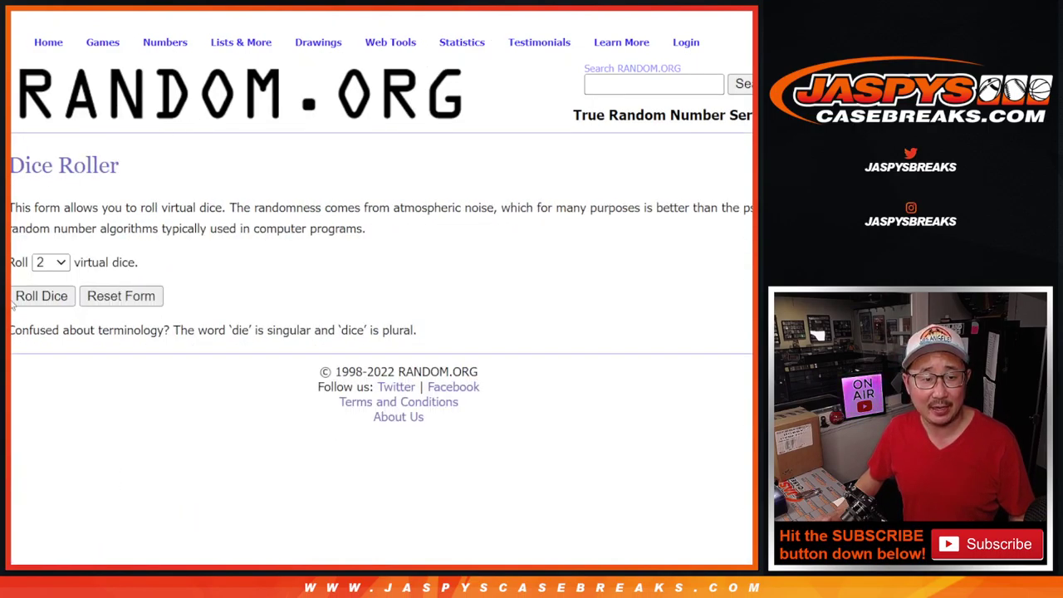
{"action": "left_click", "coordinate": [28, 299]}
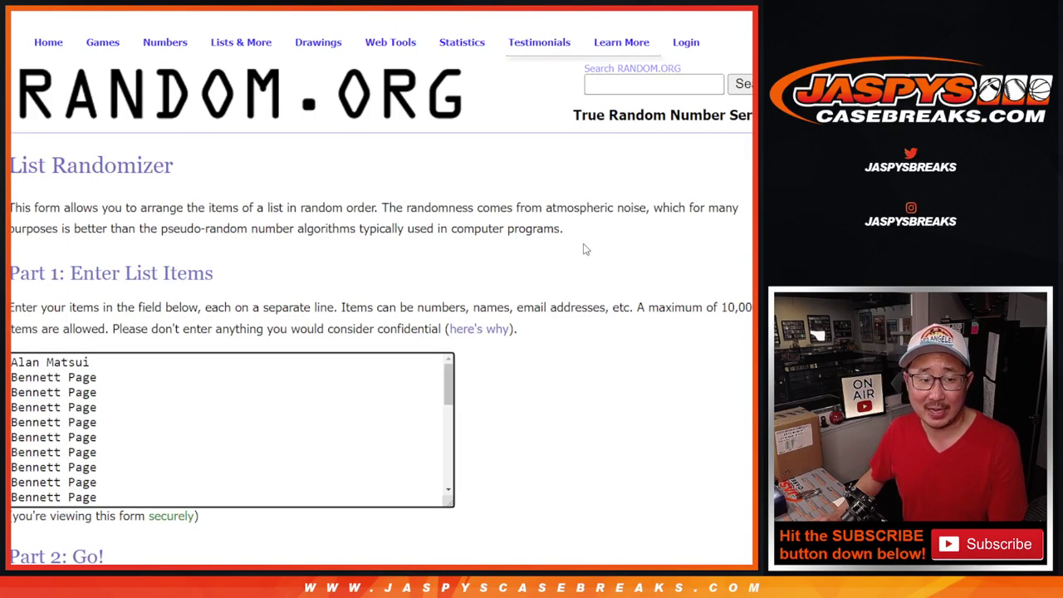
{"action": "scroll", "coordinate": [582, 246], "scroll_direction": "down", "scroll_amount": 3}
Randomize the buyer list four times and return to its results.
{"action": "left_click", "coordinate": [32, 452]}
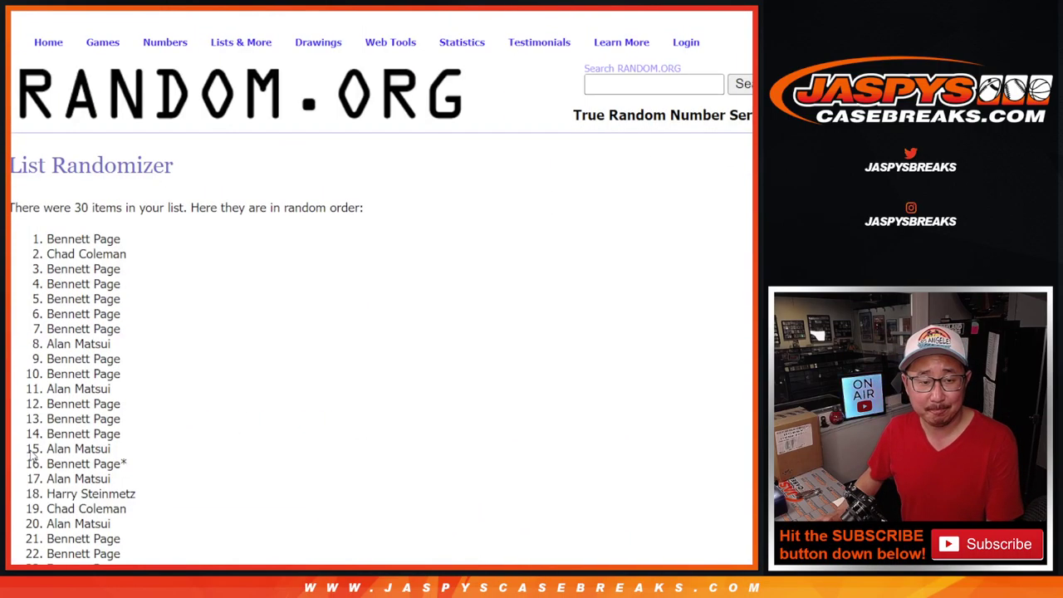
{"action": "scroll", "coordinate": [32, 455], "scroll_direction": "down", "scroll_amount": 5}
{"action": "left_click", "coordinate": [32, 452]}
{"action": "scroll", "coordinate": [31, 455], "scroll_direction": "down", "scroll_amount": 5}
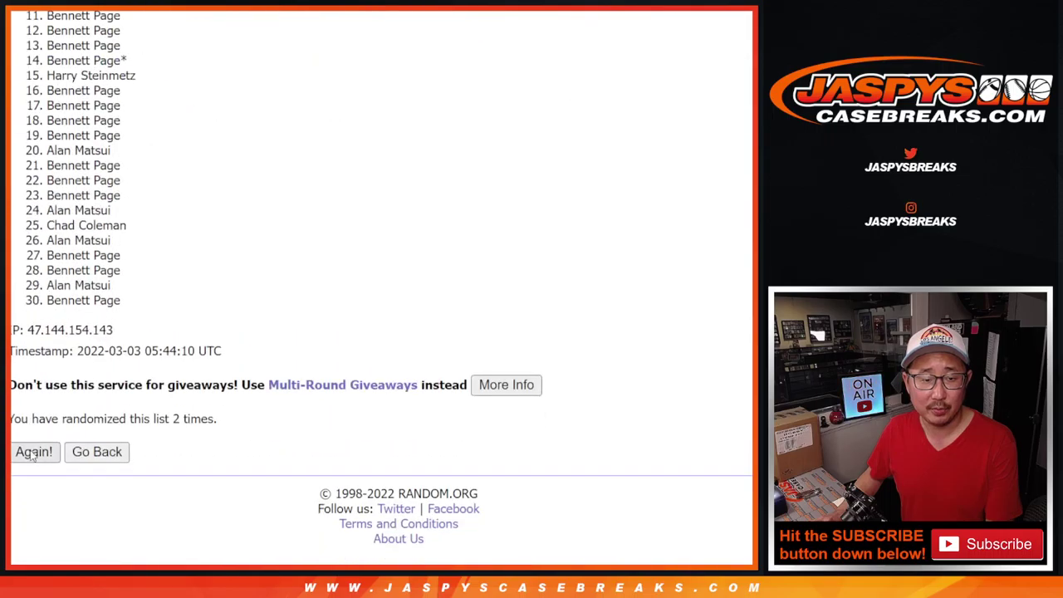
{"action": "left_click", "coordinate": [32, 452]}
{"action": "scroll", "coordinate": [31, 456], "scroll_direction": "down", "scroll_amount": 5}
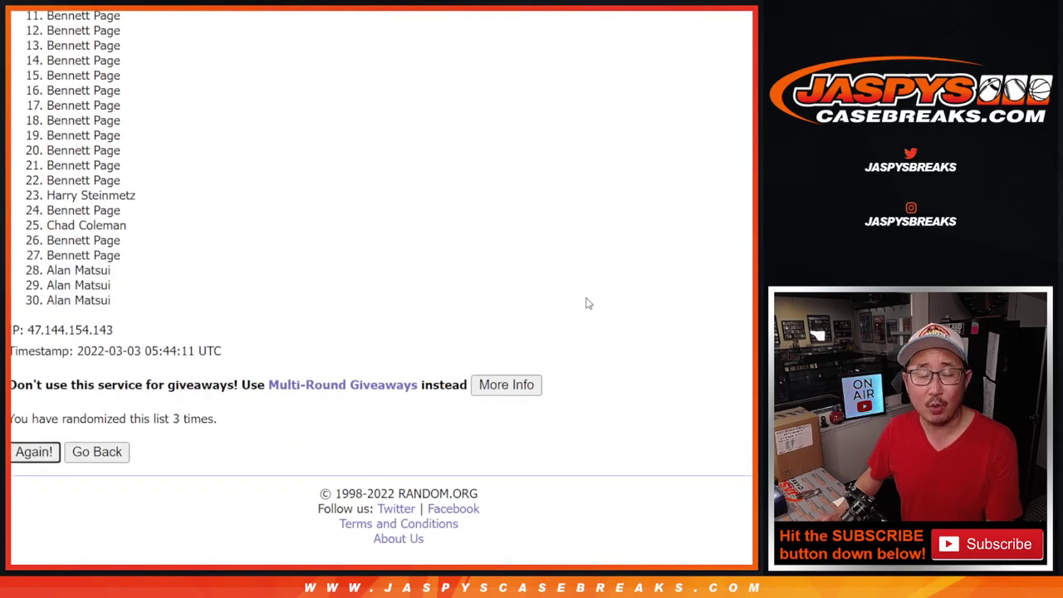
{"action": "key", "text": "Return"}
{"action": "scroll", "coordinate": [662, 306], "scroll_direction": "down", "scroll_amount": 5}
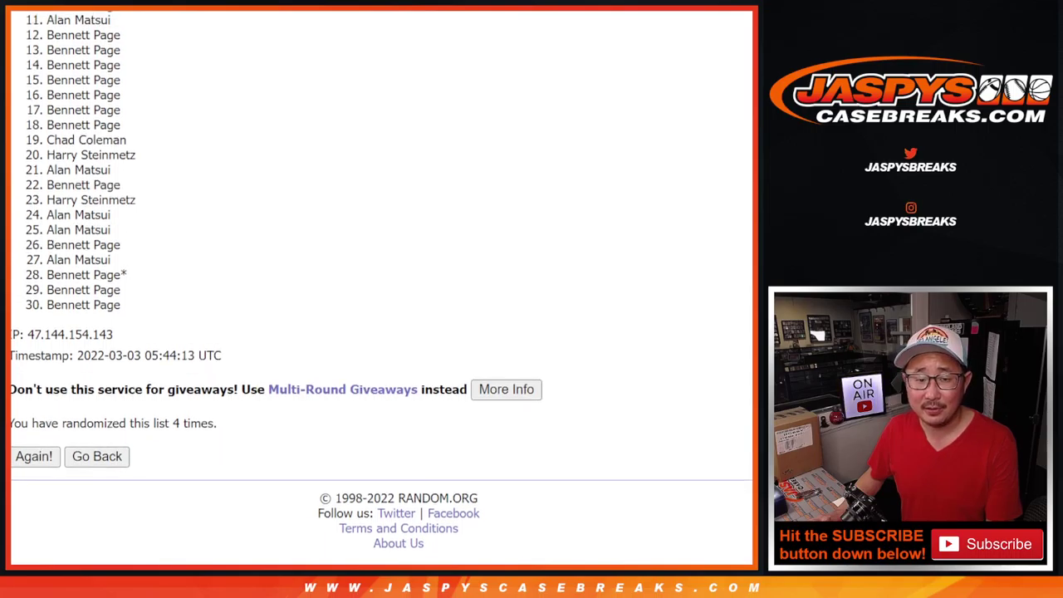
{"action": "key", "text": "ctrl+Tab"}
{"action": "key", "text": "ctrl+shift+Tab"}
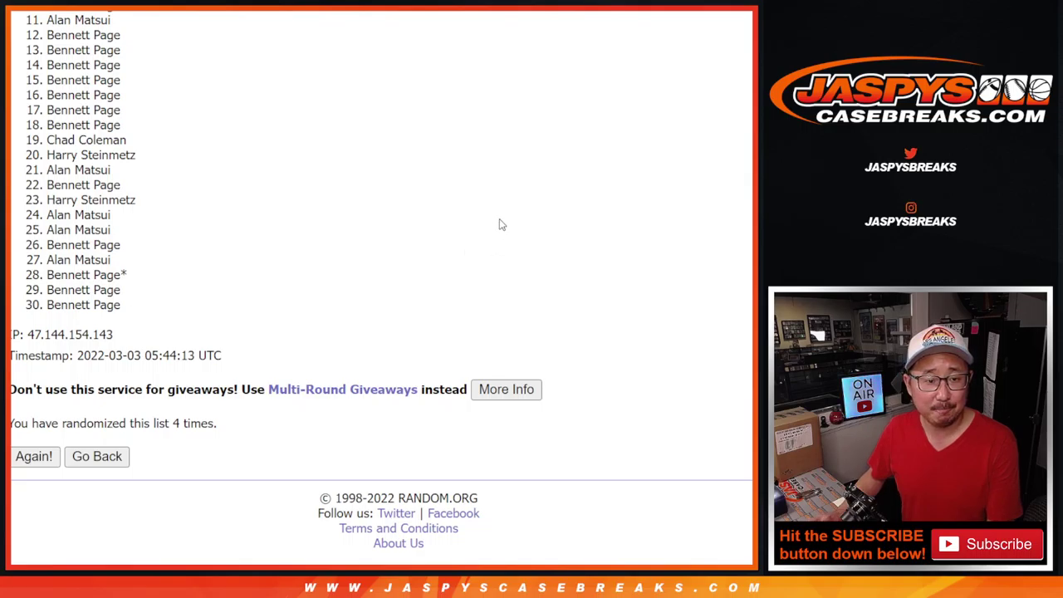
Scroll up to item 1 of the fourth shuffle and highlight the top ten names.
{"action": "scroll", "coordinate": [382, 283], "scroll_direction": "up", "scroll_amount": 1}
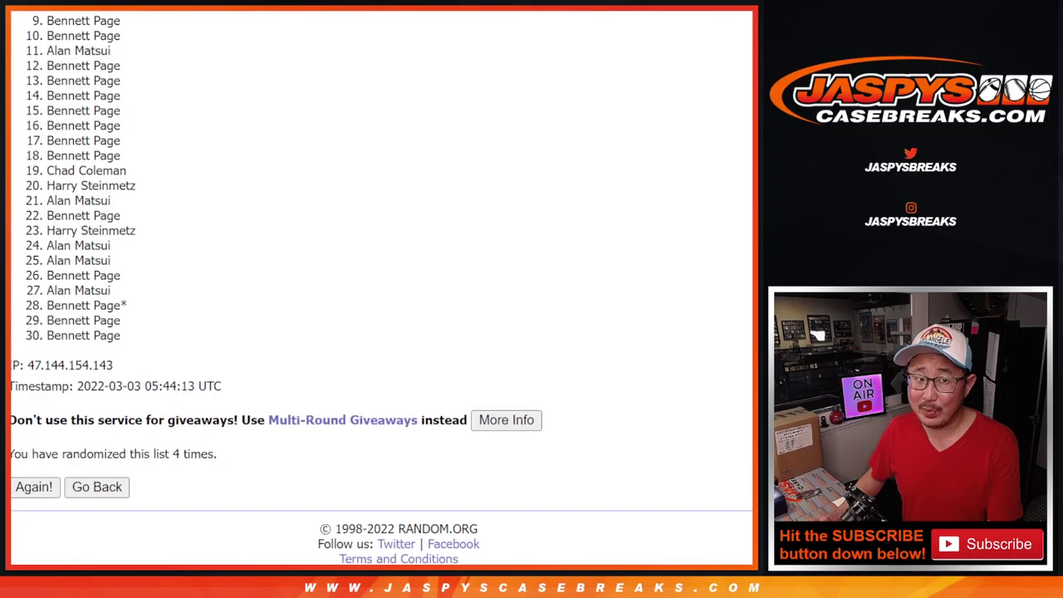
{"action": "scroll", "coordinate": [382, 287], "scroll_direction": "up", "scroll_amount": 1}
{"action": "scroll", "coordinate": [382, 285], "scroll_direction": "up", "scroll_amount": 1}
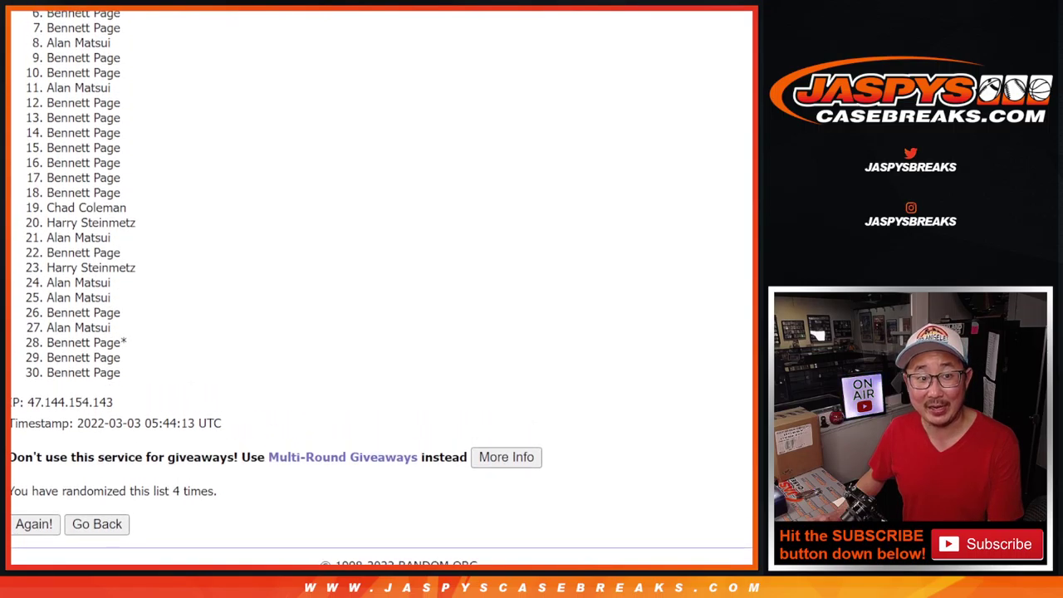
{"action": "scroll", "coordinate": [382, 285], "scroll_direction": "up", "scroll_amount": 1}
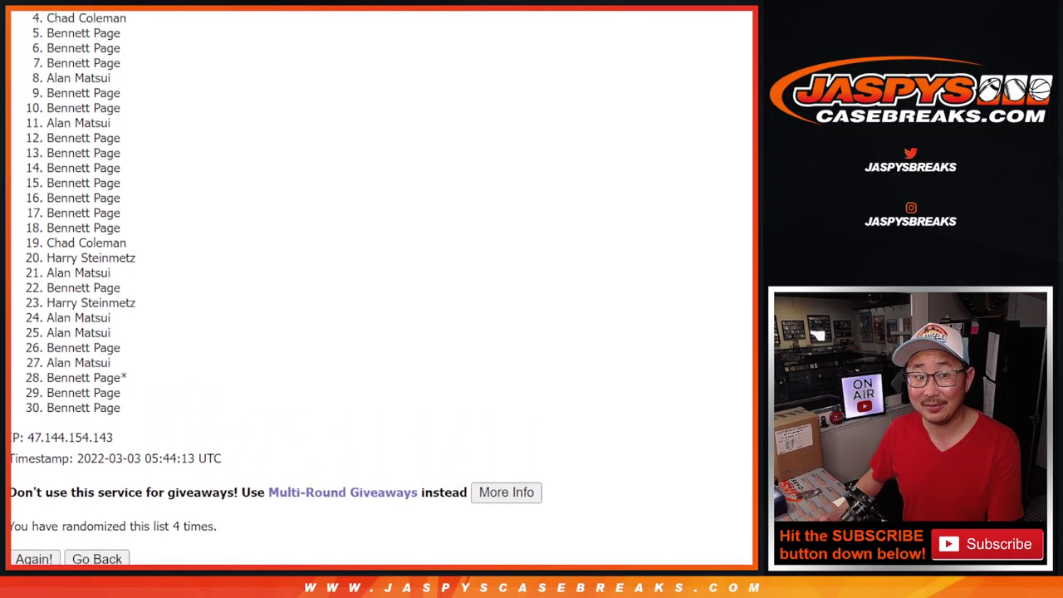
{"action": "scroll", "coordinate": [383, 285], "scroll_direction": "up", "scroll_amount": 1}
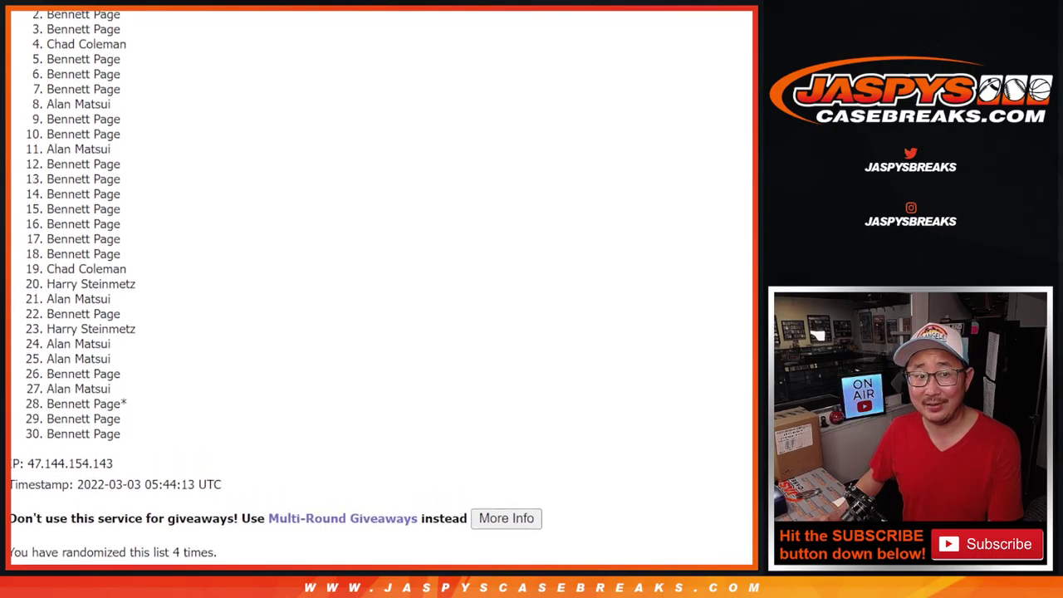
{"action": "scroll", "coordinate": [744, 169], "scroll_direction": "up", "scroll_amount": 1}
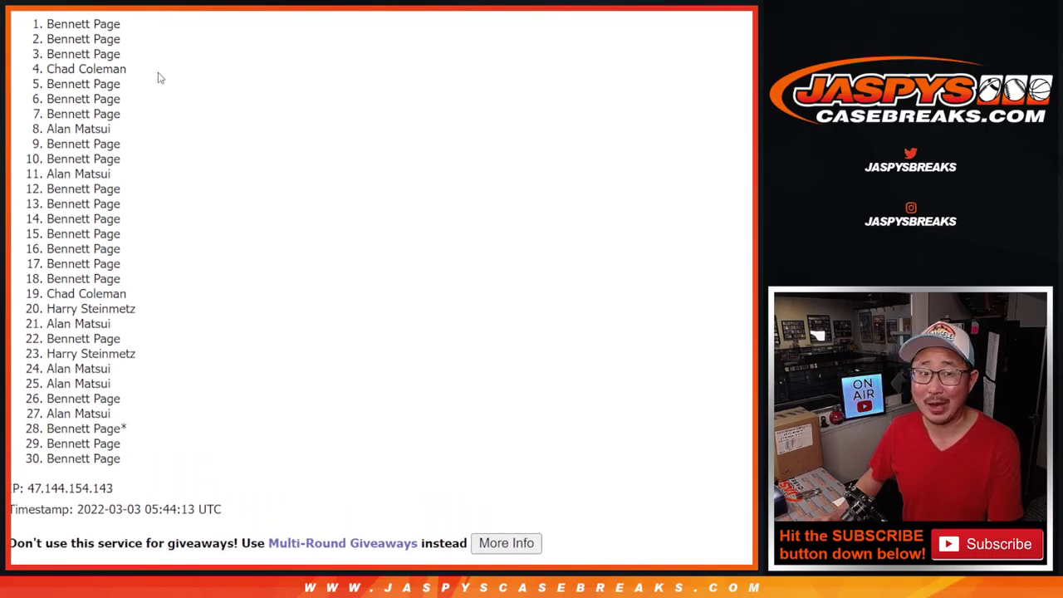
{"action": "left_click_drag", "start_coordinate": [49, 23], "coordinate": [117, 88]}
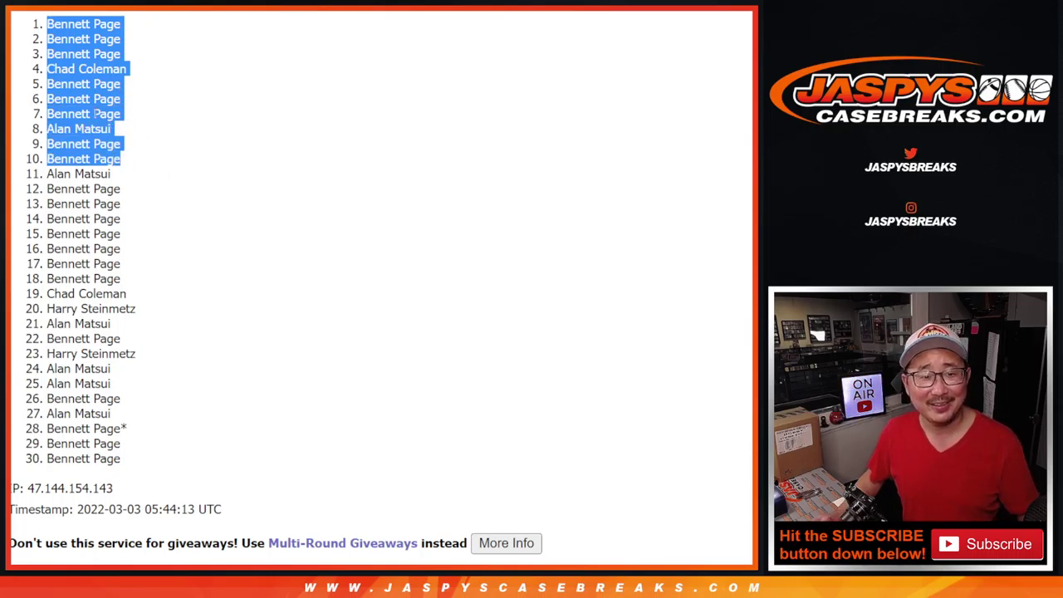
Scroll through the fourth randomized list to review the top ten buyers.
{"action": "scroll", "coordinate": [344, 238], "scroll_direction": "down", "scroll_amount": 1}
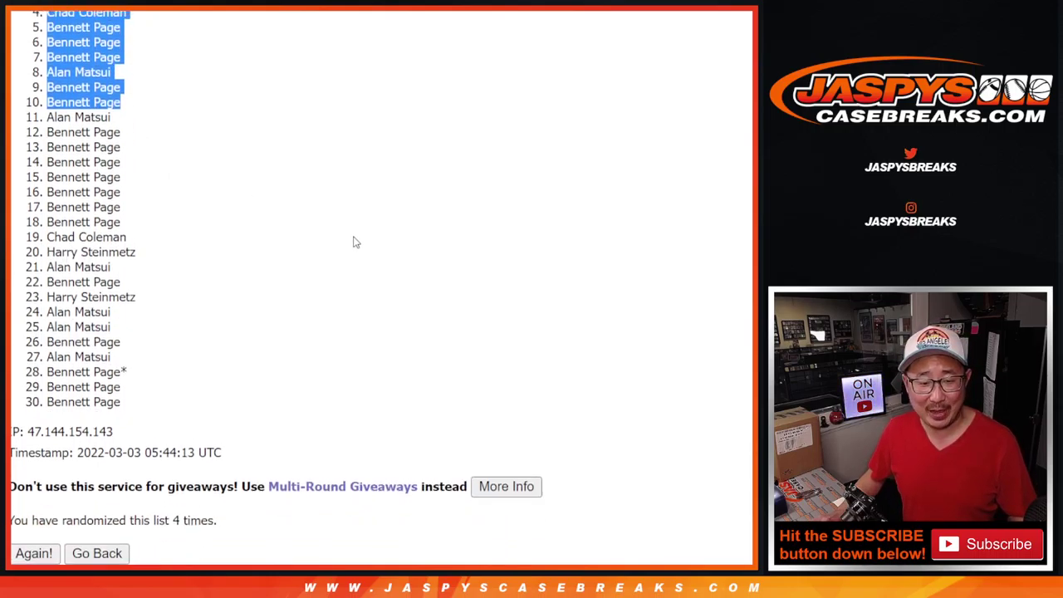
{"action": "scroll", "coordinate": [411, 197], "scroll_direction": "up", "scroll_amount": 2}
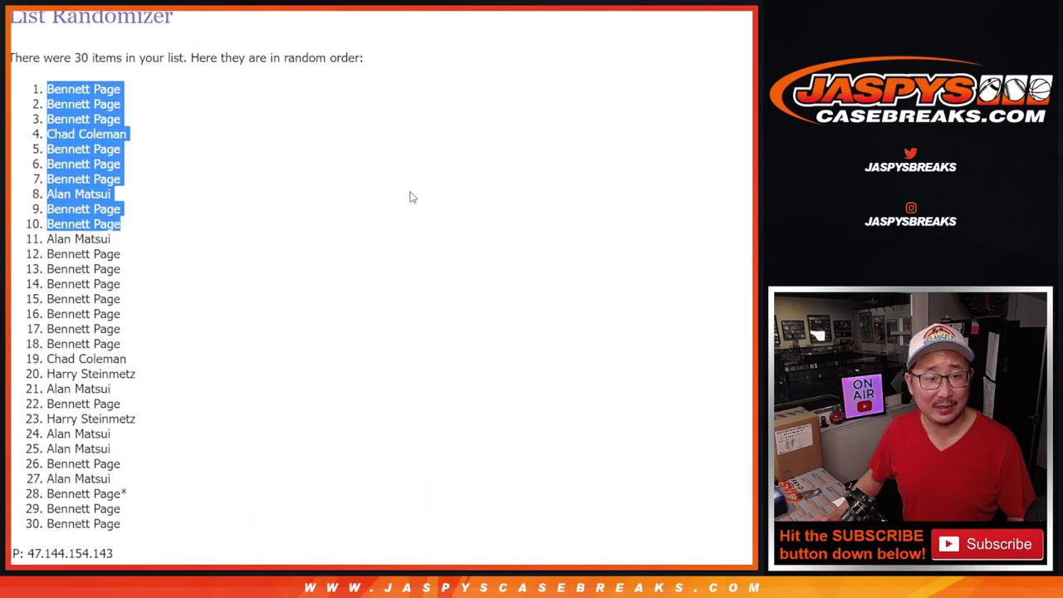
{"action": "scroll", "coordinate": [411, 197], "scroll_direction": "down", "scroll_amount": 2}
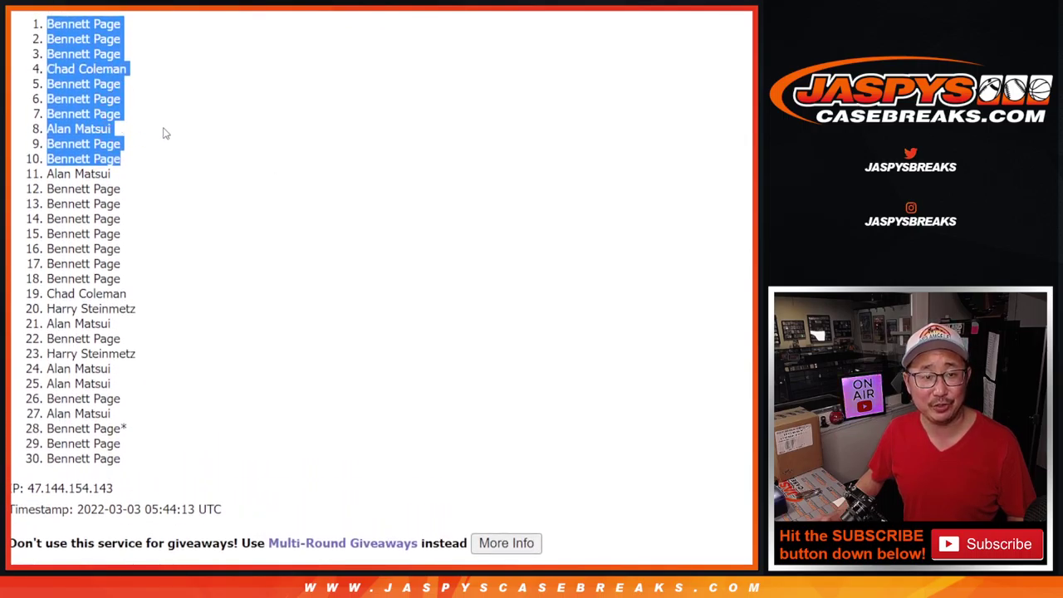
{"action": "scroll", "coordinate": [332, 215], "scroll_direction": "down", "scroll_amount": 1}
{"action": "scroll", "coordinate": [332, 214], "scroll_direction": "up", "scroll_amount": 1}
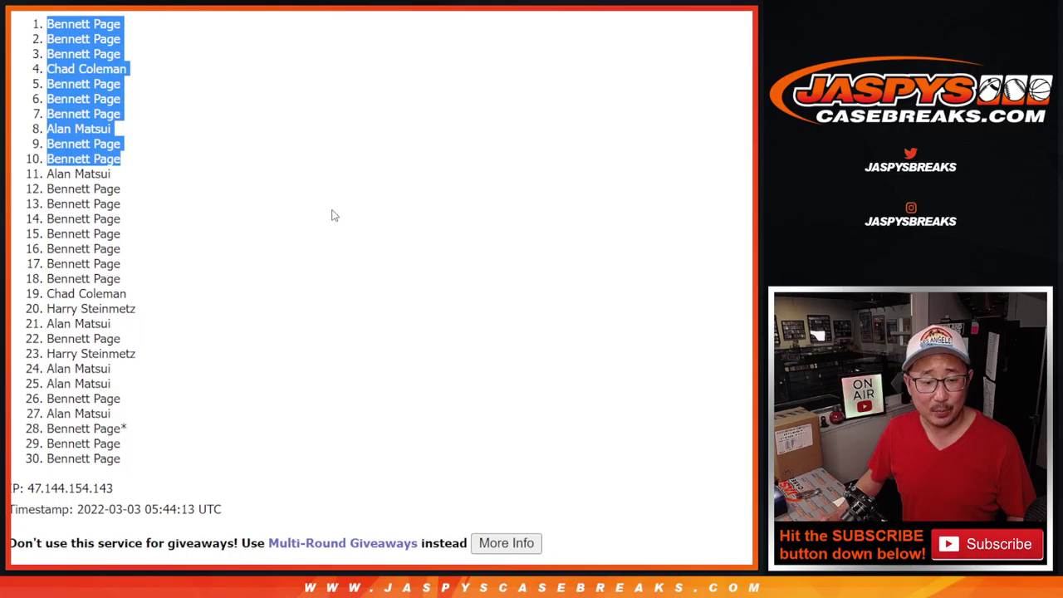
{"action": "scroll", "coordinate": [387, 217], "scroll_direction": "down", "scroll_amount": 1}
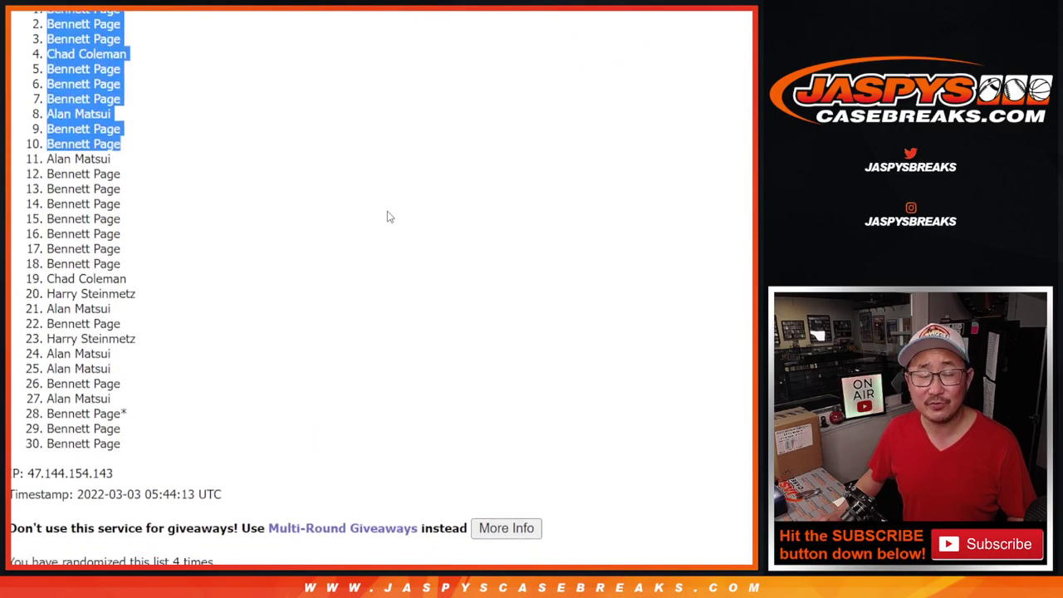
{"action": "scroll", "coordinate": [388, 216], "scroll_direction": "down", "scroll_amount": 1}
{"action": "scroll", "coordinate": [384, 216], "scroll_direction": "up", "scroll_amount": 1}
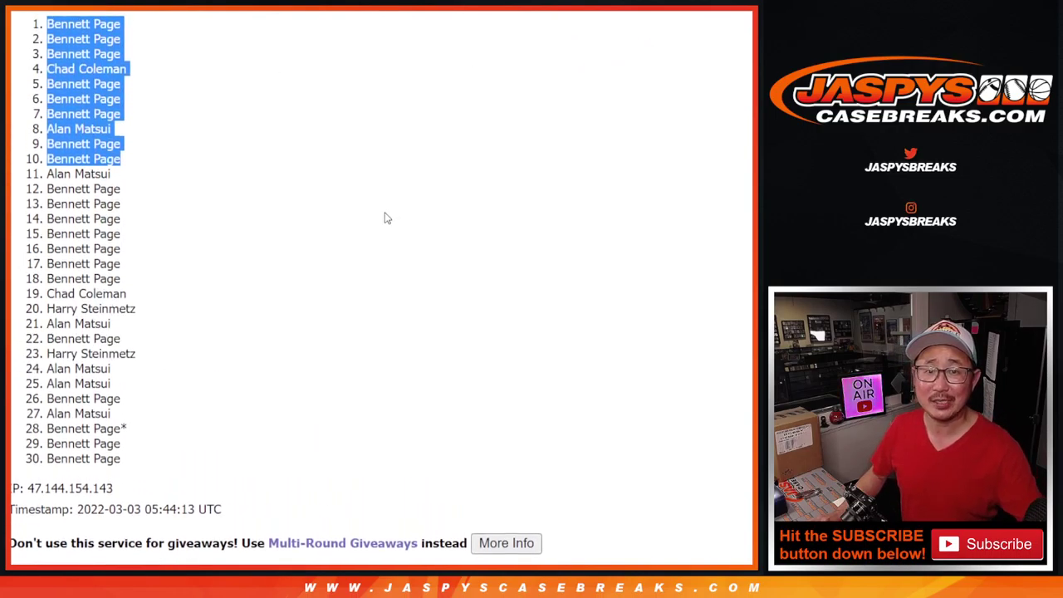